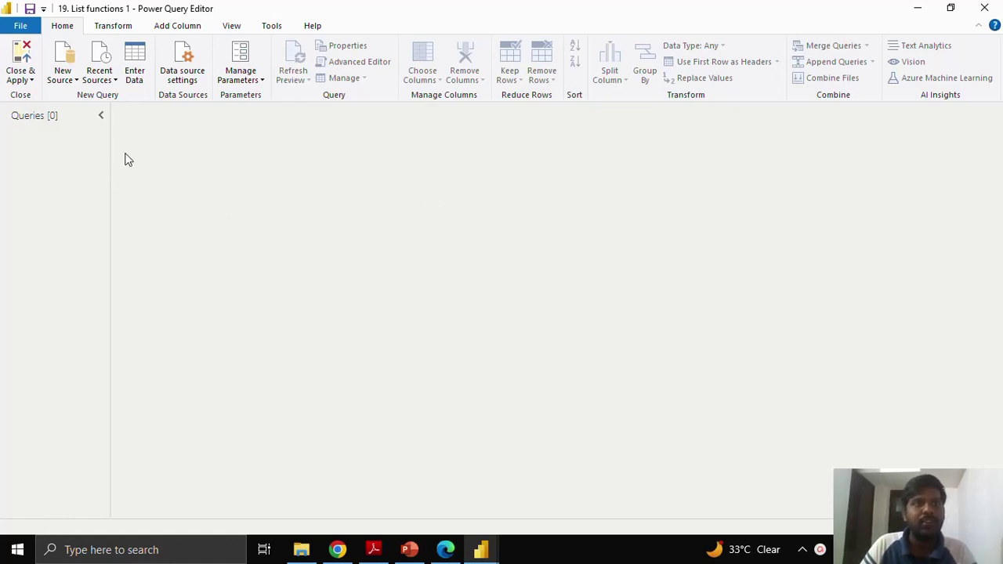
Create a blank query, Query1, with the formula ={1,2,3,4,5}
right_click(69, 157)
mouse_move(129, 180)
left_click(238, 284)
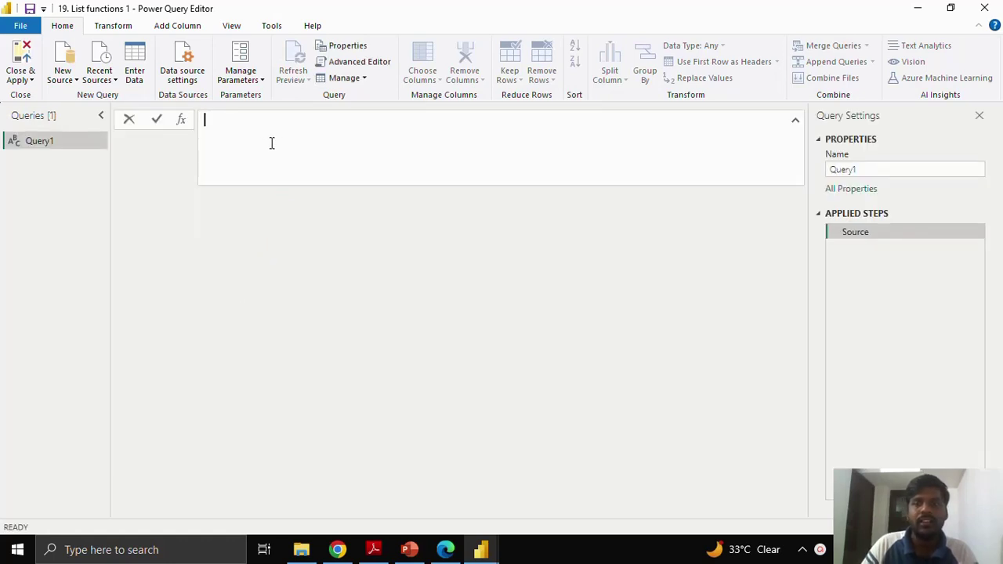
type("={")
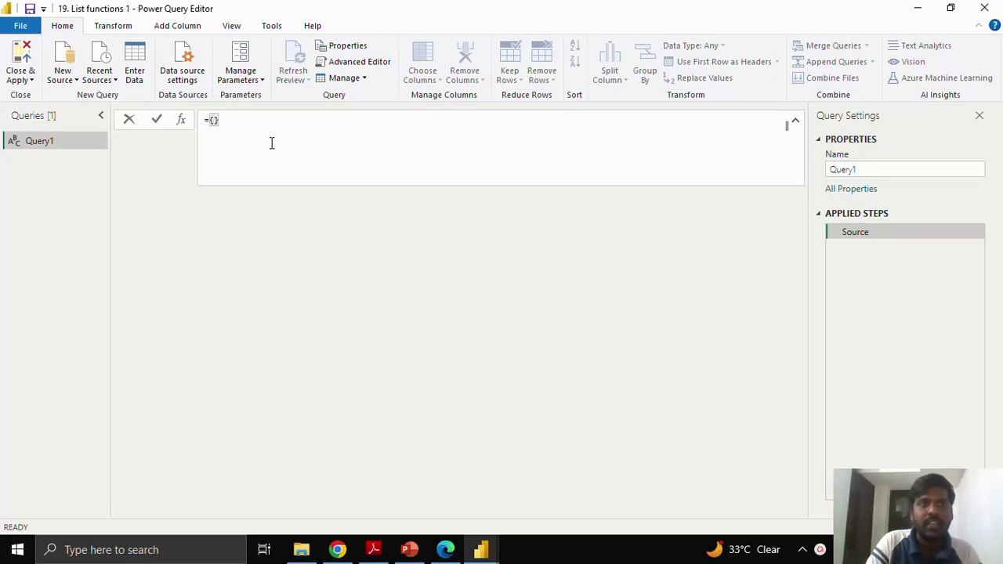
type("1,")
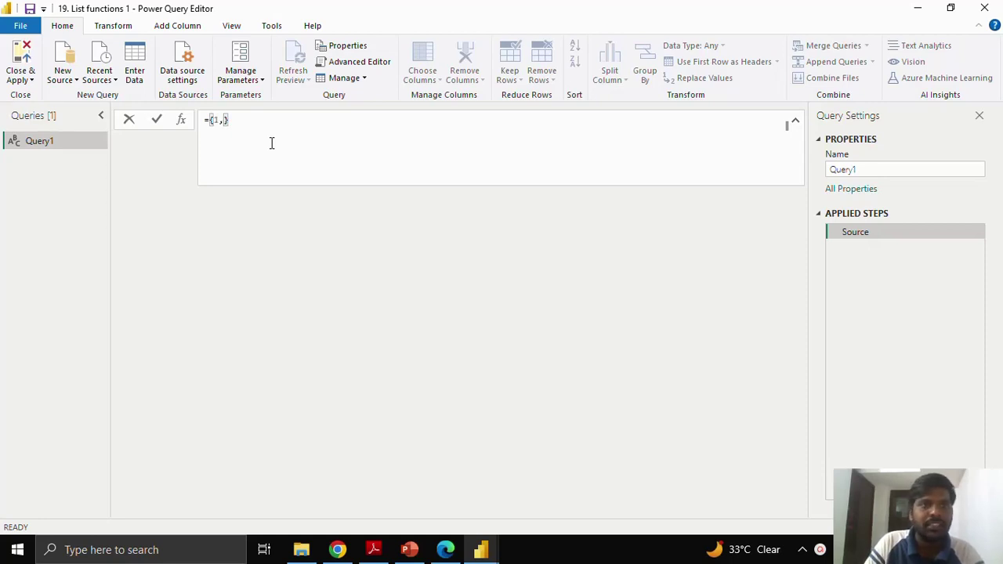
type("2,3,4,5")
key("Return")
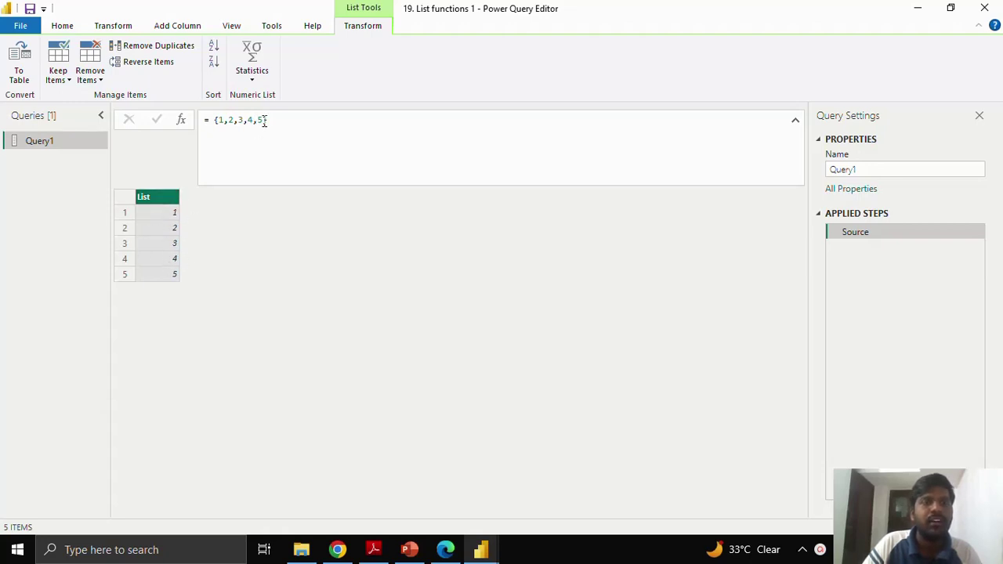
Change Query1's formula to the range {1..20}, giving items 1 through 20
left_click_drag(264, 121, 222, 120)
left_click(225, 121)
key("BackSpace")
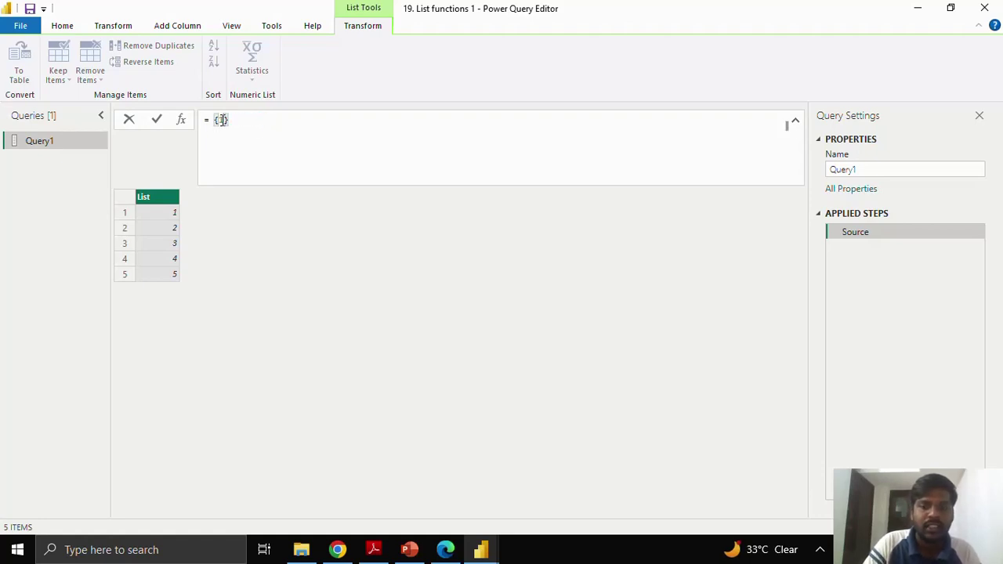
type(",")
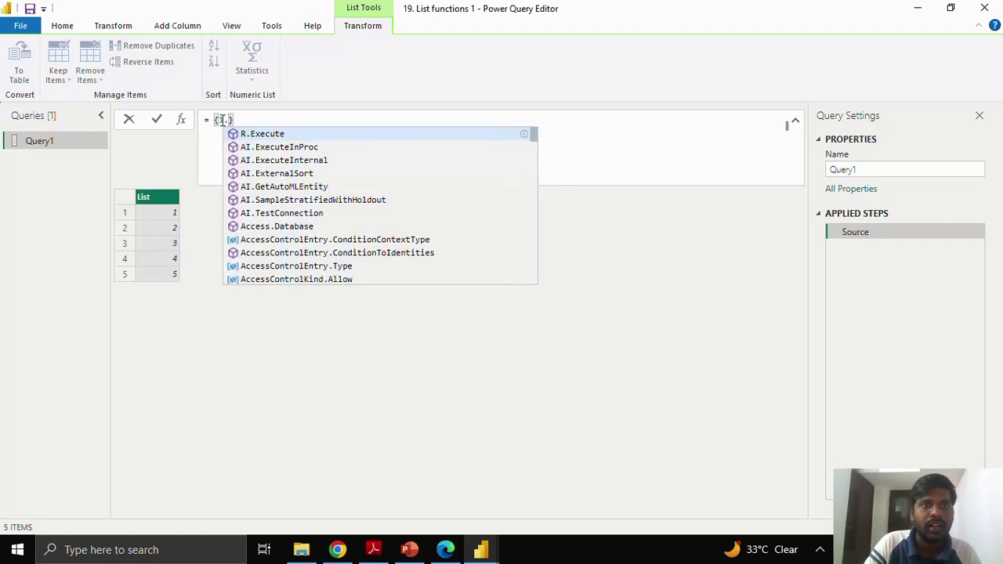
type("..")
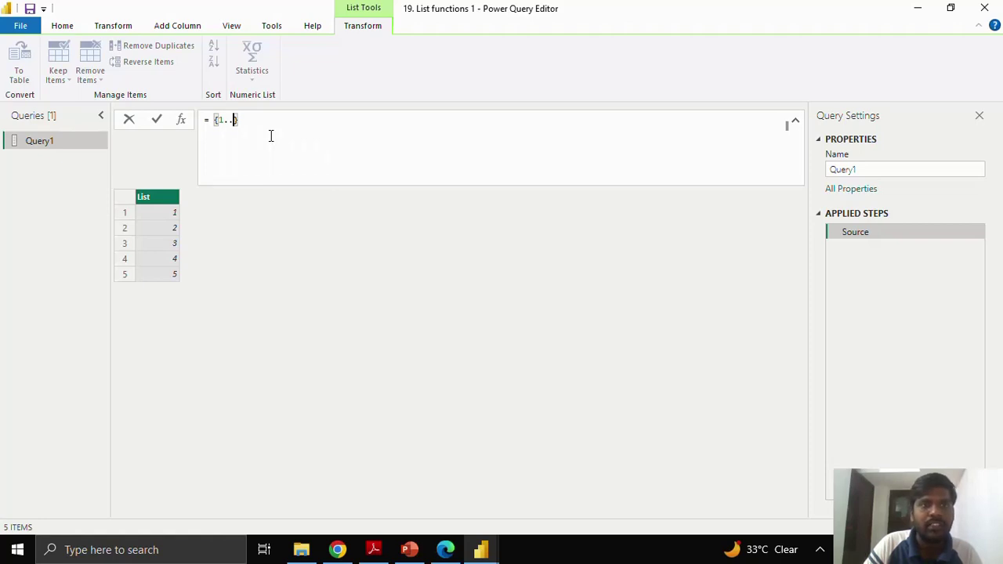
type("20")
key("Return")
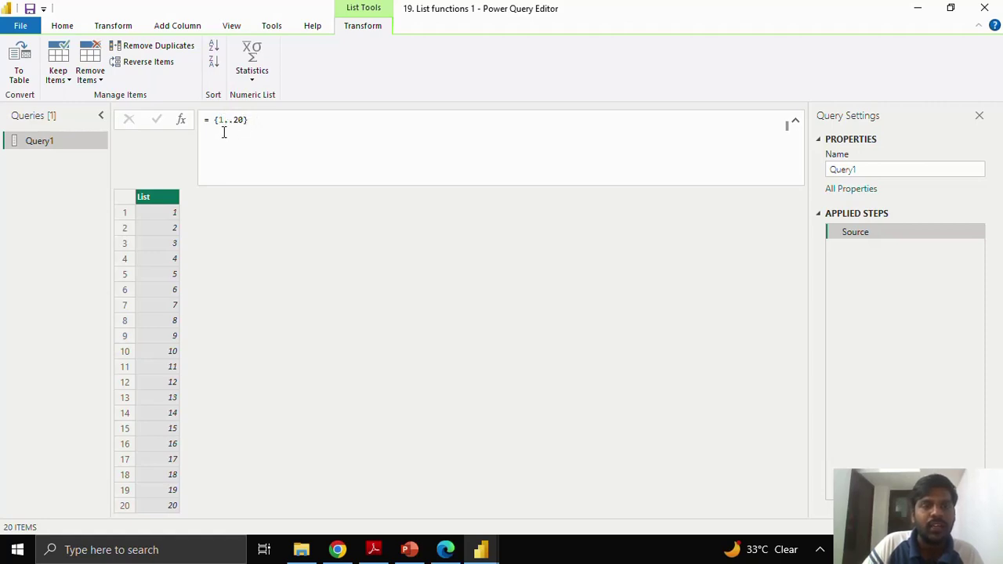
Extend the formula to {1..20,null,null,21,22,23,24,25}, giving 27 items
left_click(256, 123)
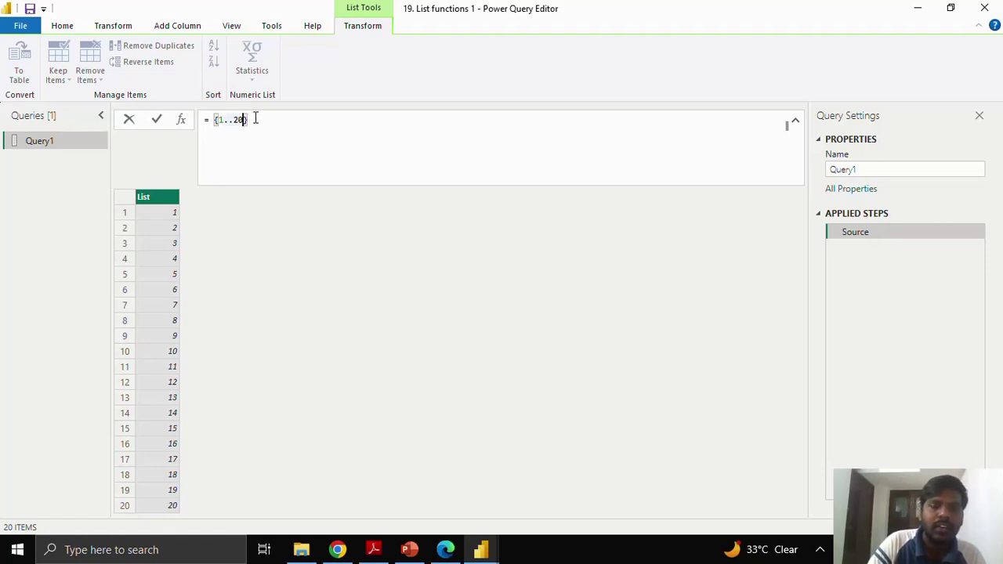
type(",")
type("null")
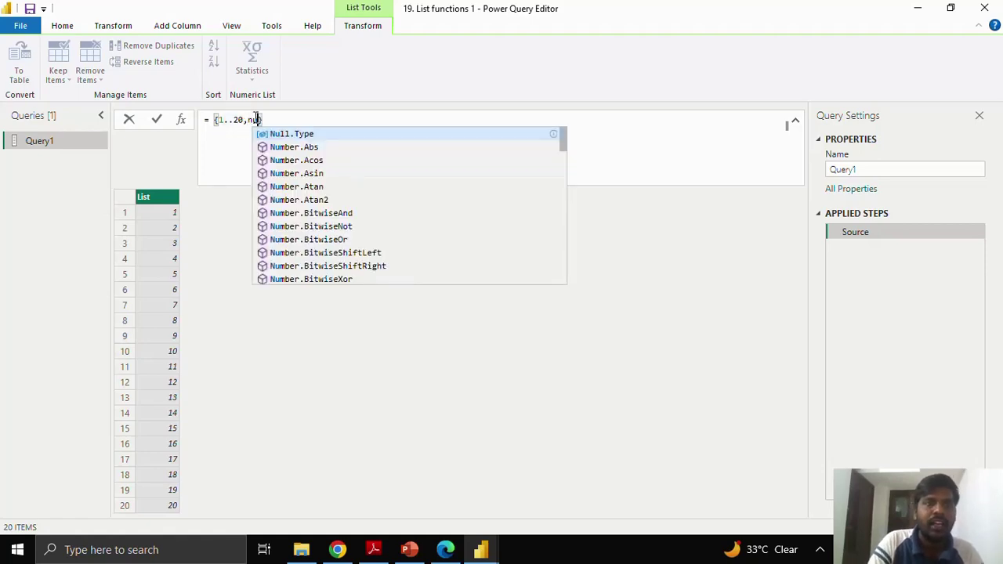
type(",")
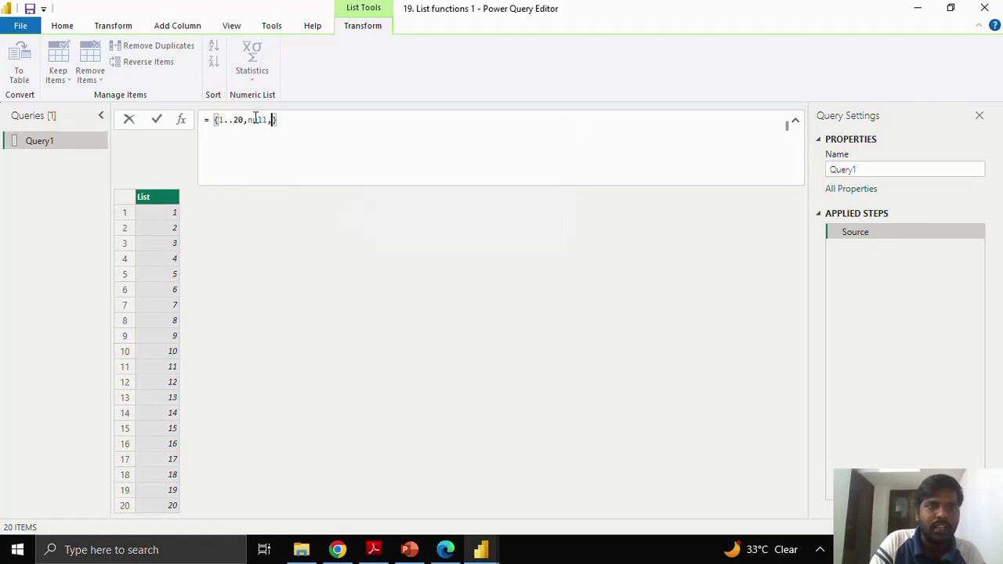
type("null")
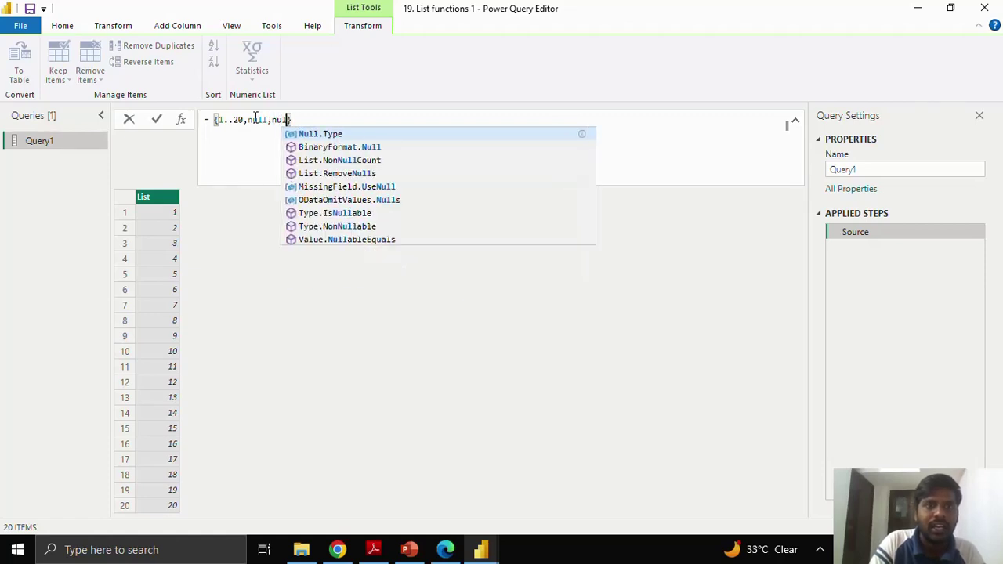
type(",")
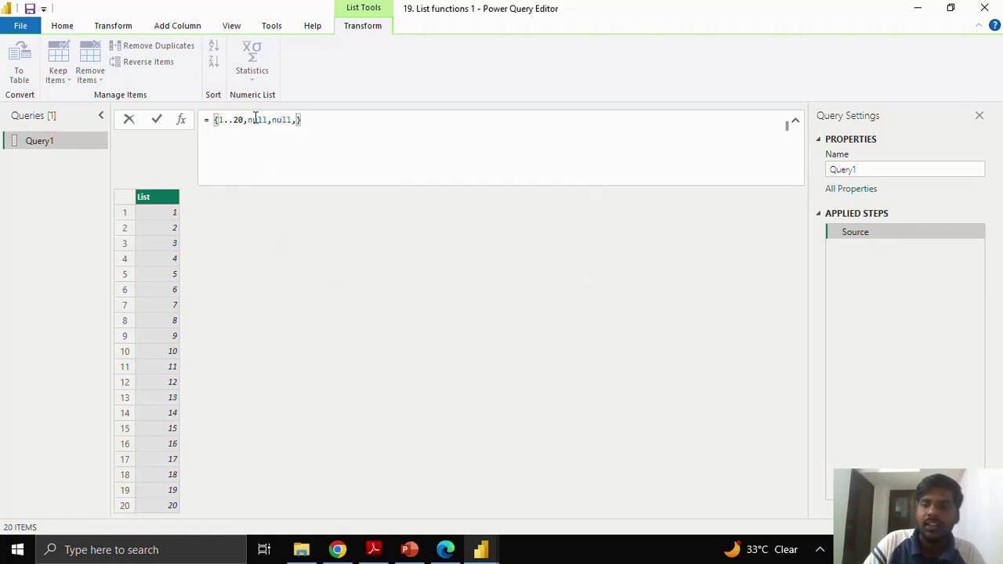
type("21")
type(",22,2")
type("3,")
type("24")
key("Return")
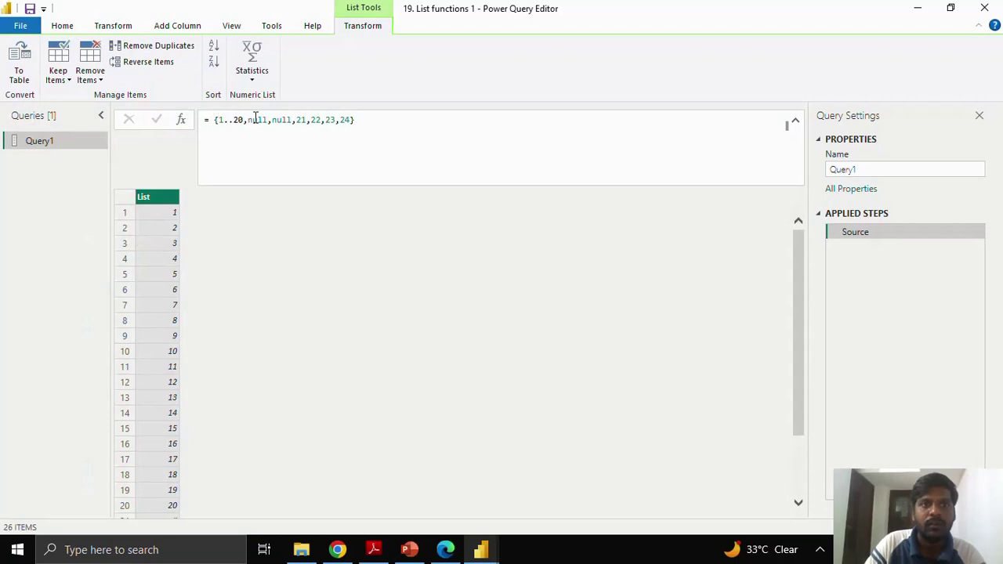
left_click(352, 117)
type(",25")
key("Return")
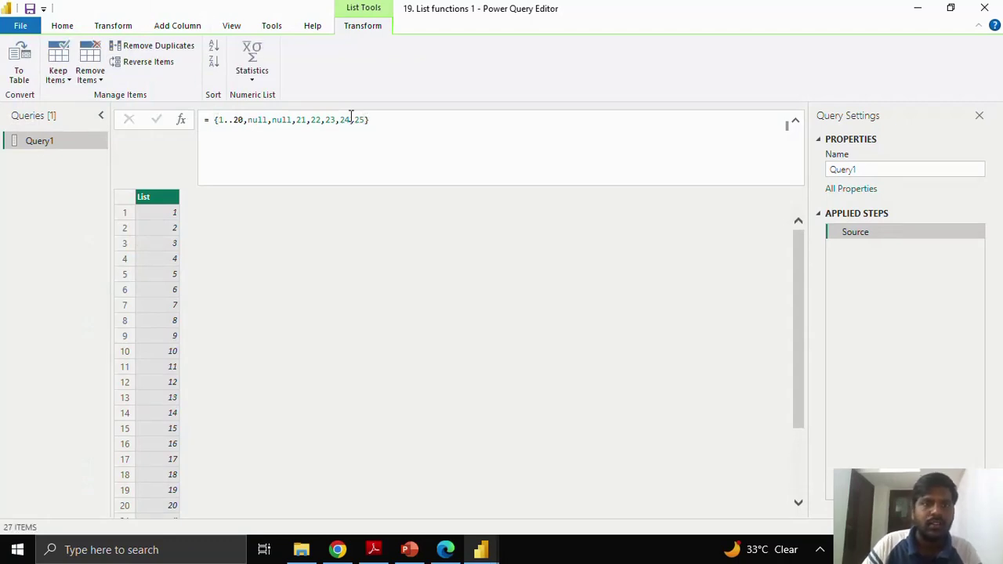
scroll(286, 451, "down", 3)
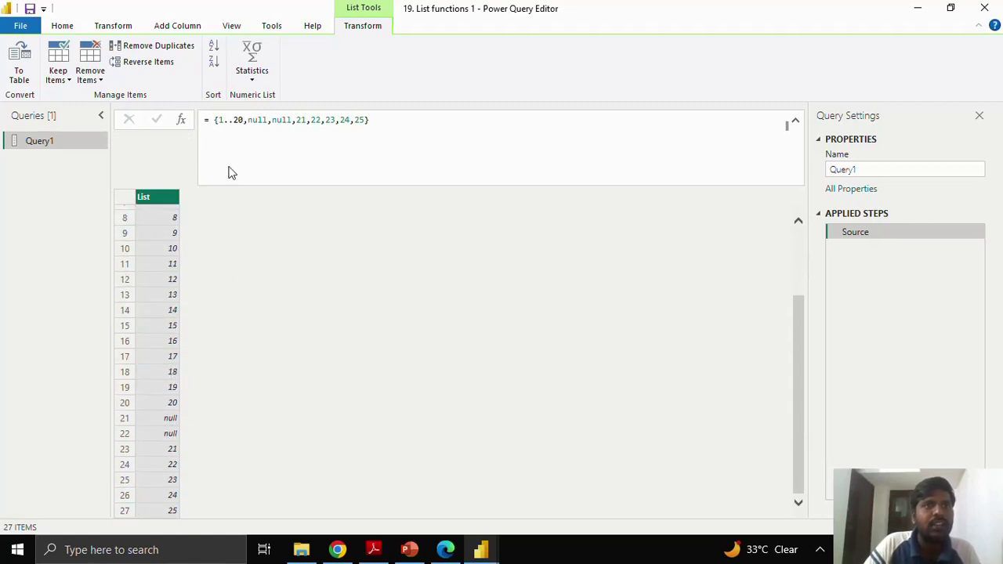
Convert the list into a single-column table
left_click(20, 71)
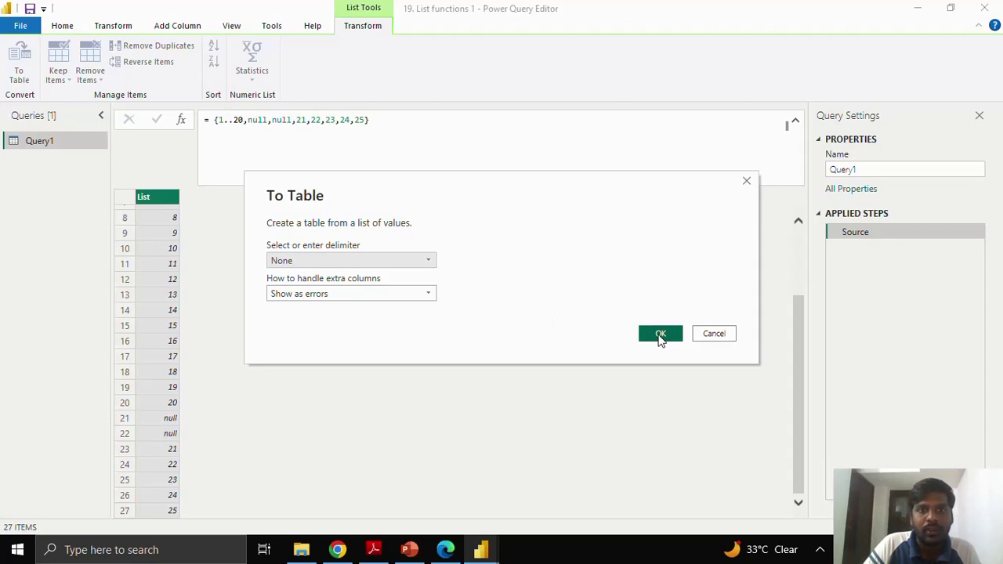
left_click(660, 334)
scroll(228, 329, "down", 4)
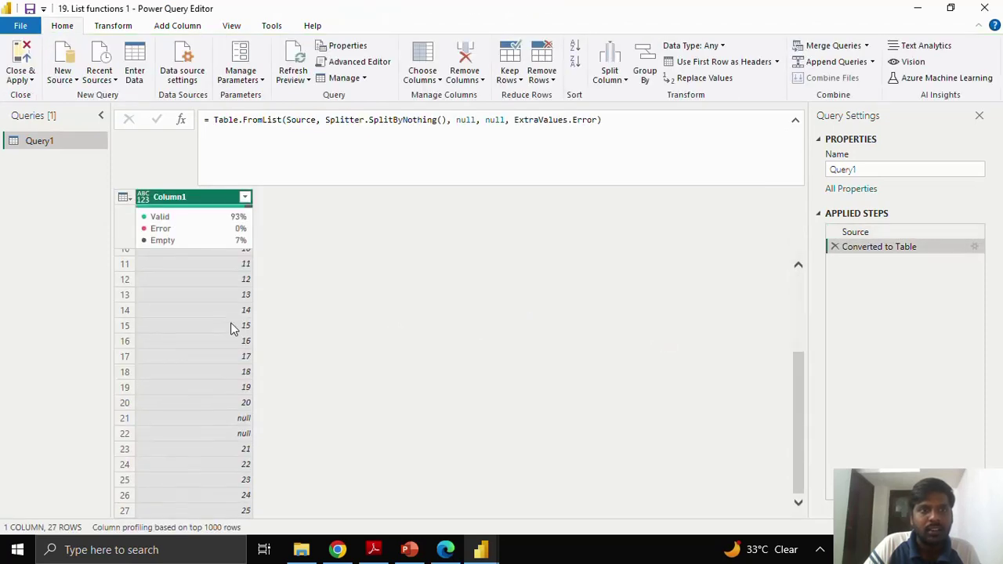
scroll(226, 336, "up", 4)
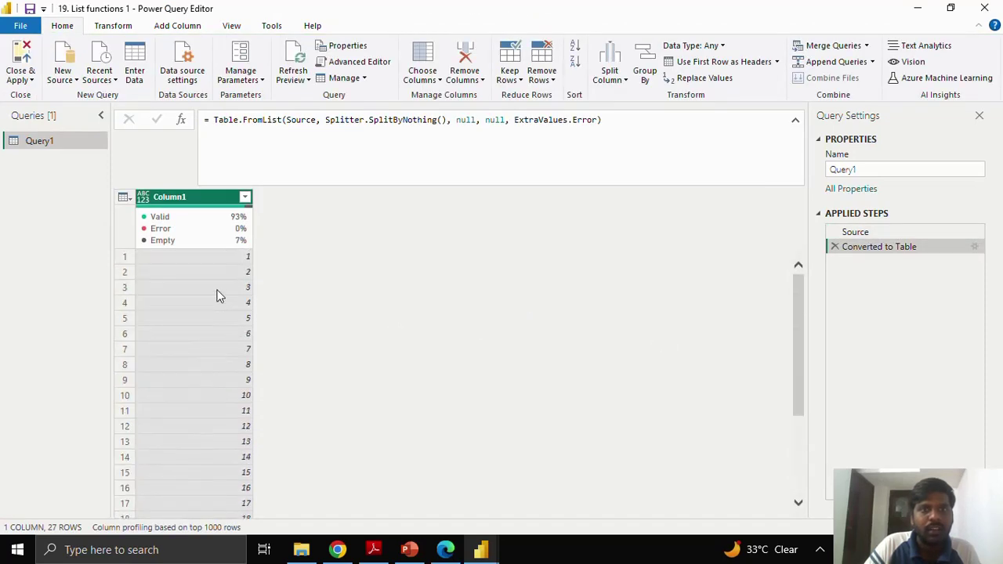
Set Column1 to Whole Number and rename it Numbers
double_click(171, 197)
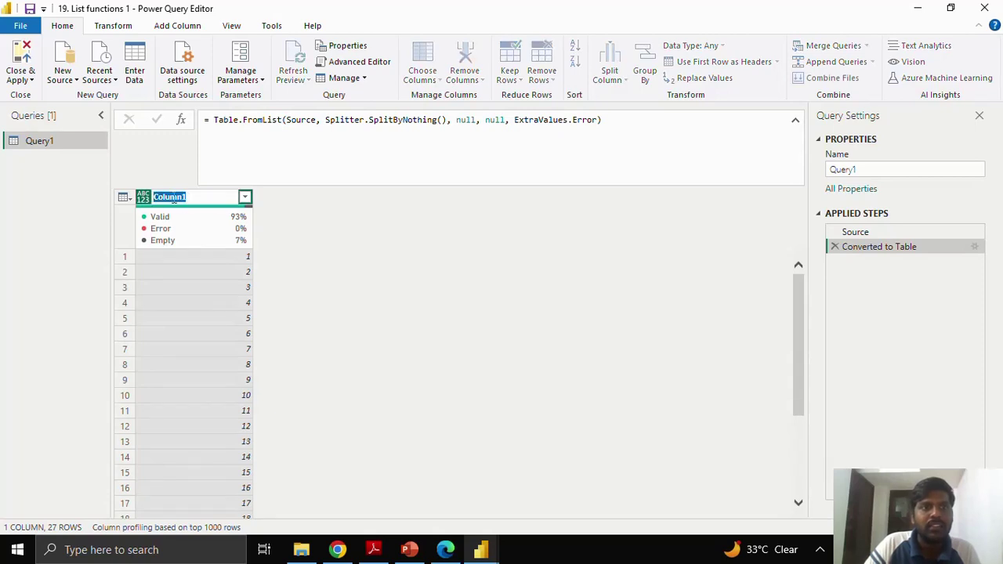
key("Escape")
left_click(143, 196)
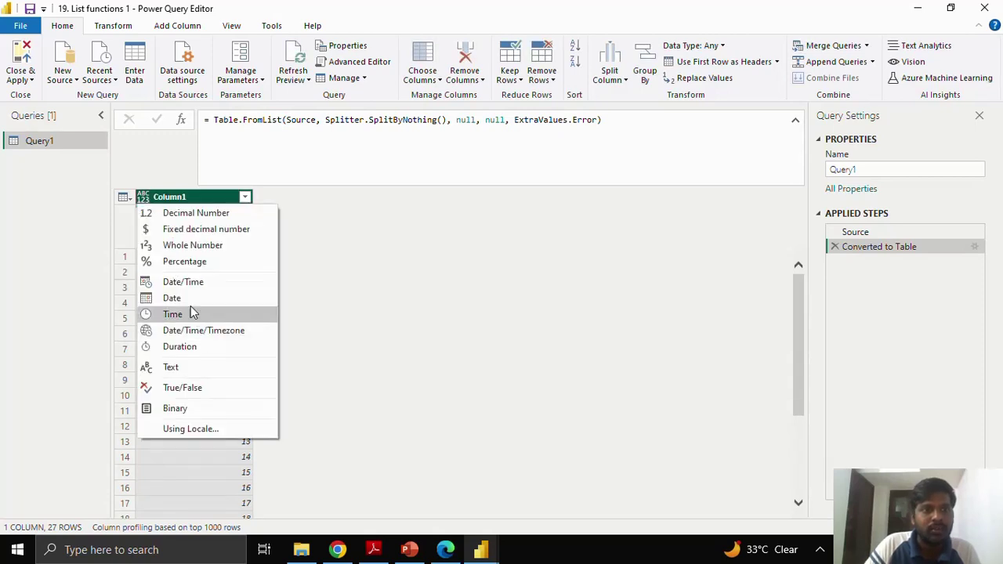
left_click(205, 246)
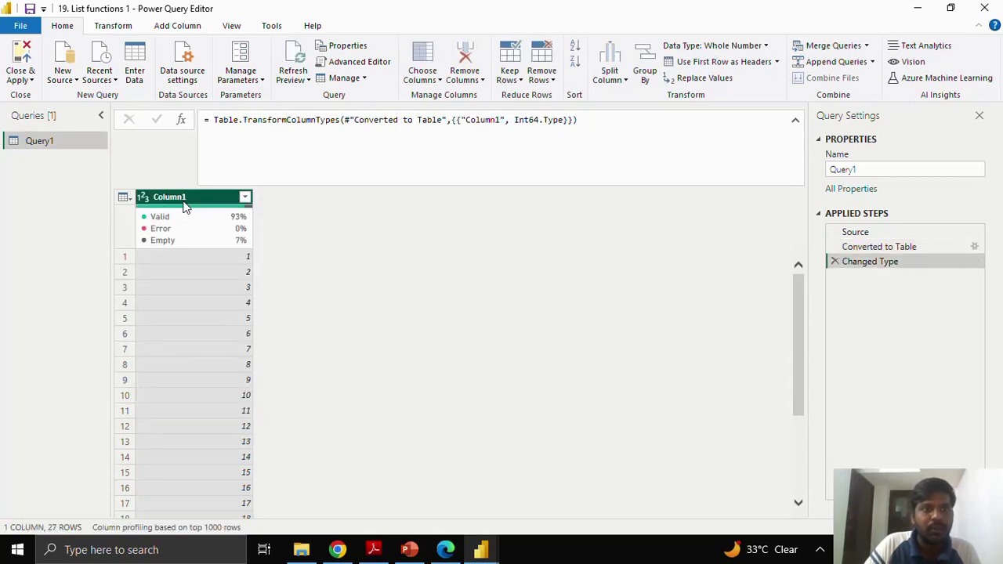
double_click(185, 198)
type("Numbers")
key("Return")
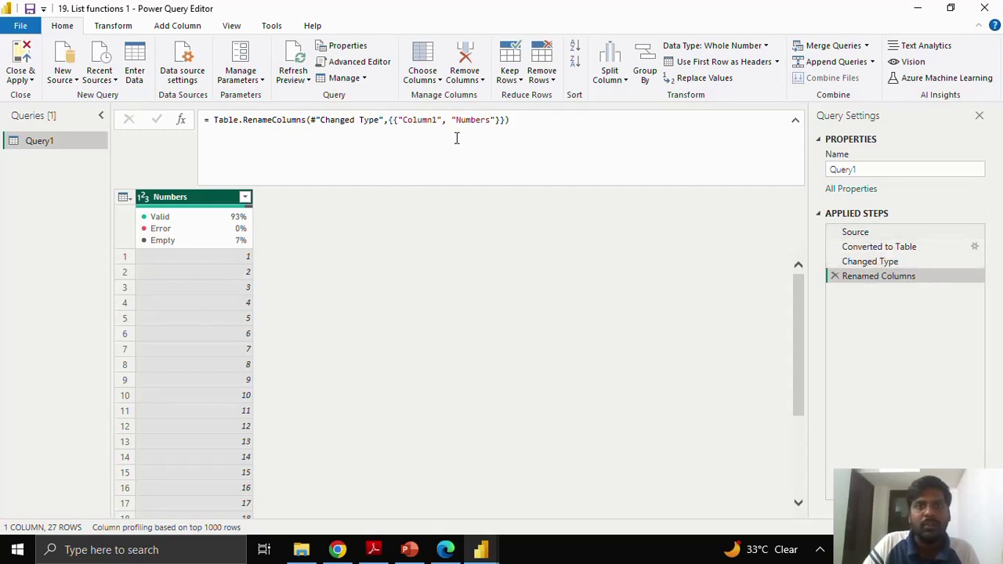
In Advanced Editor, rename the #"Renamed Columns" step definition to Num
left_click(374, 64)
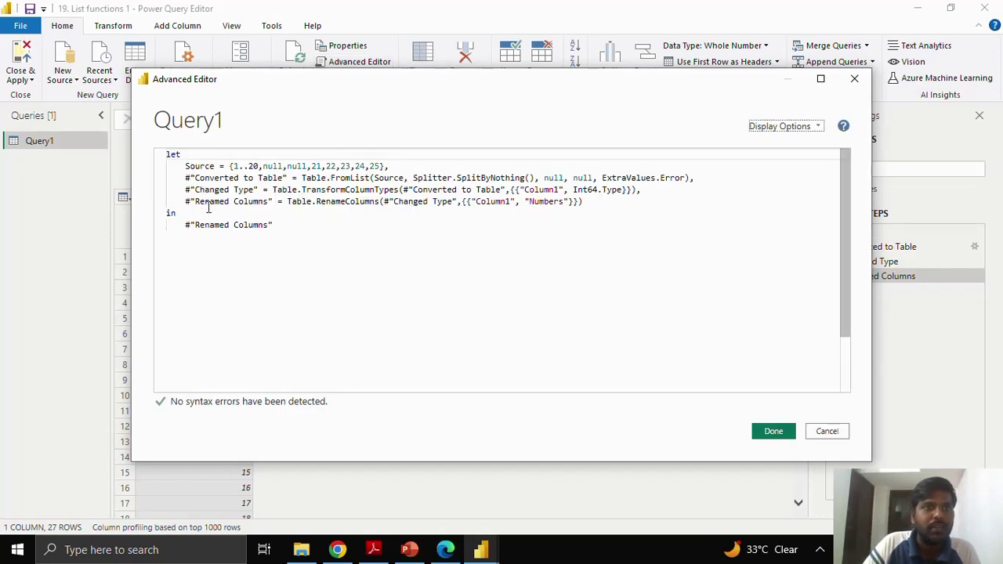
left_click_drag(258, 92, 401, 89)
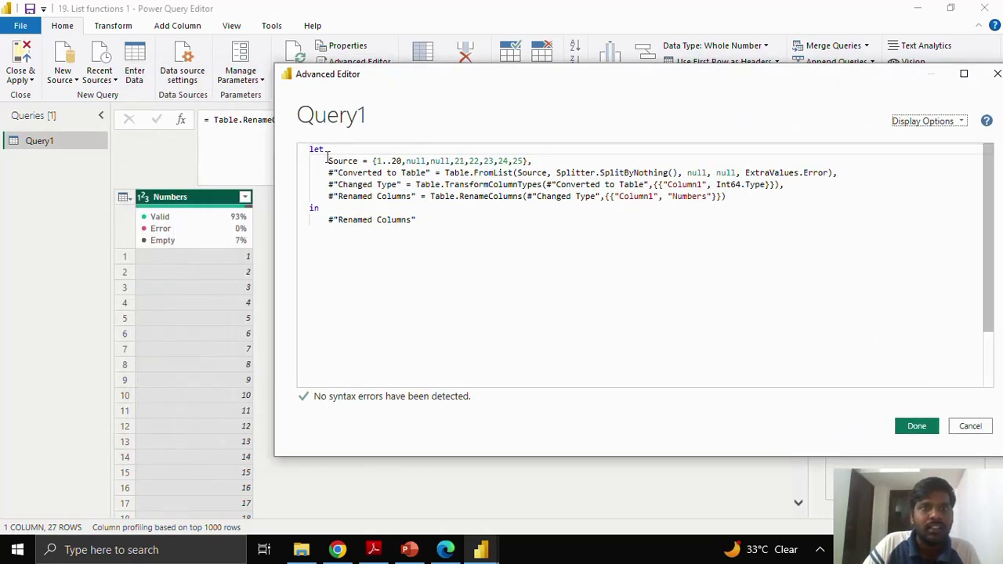
left_click_drag(328, 160, 525, 161)
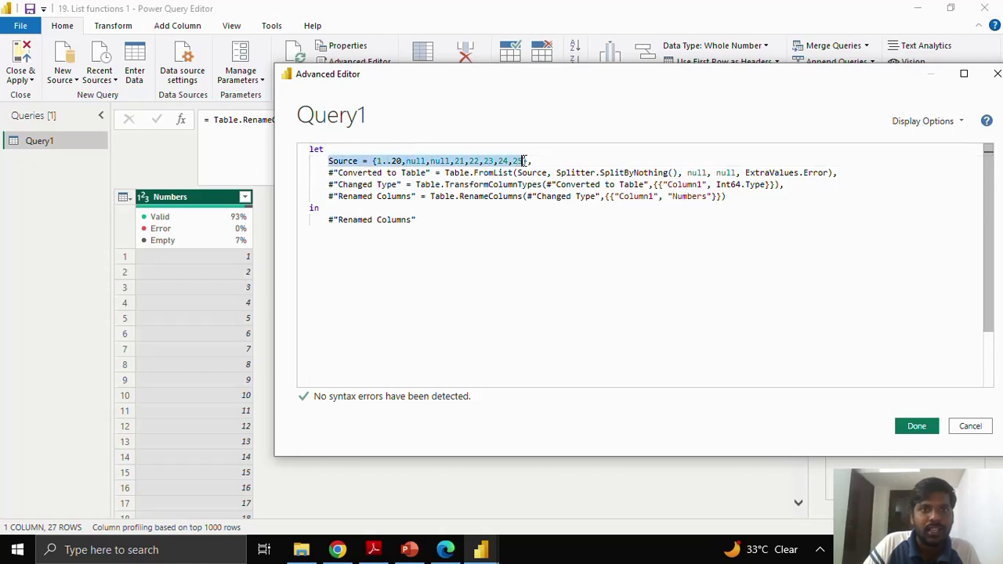
left_click(329, 196)
left_click_drag(330, 196, 409, 197)
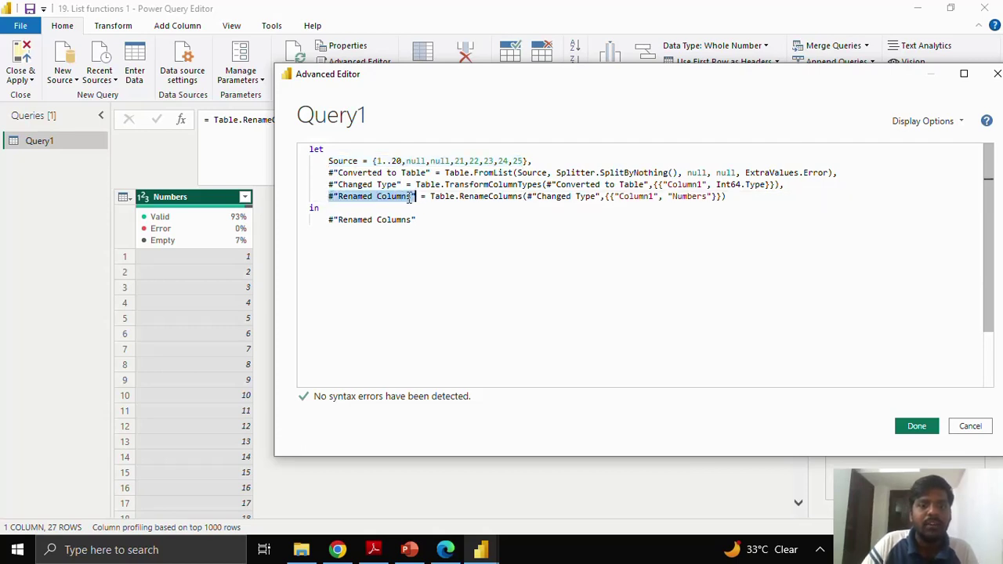
key("BackSpace")
type("Num")
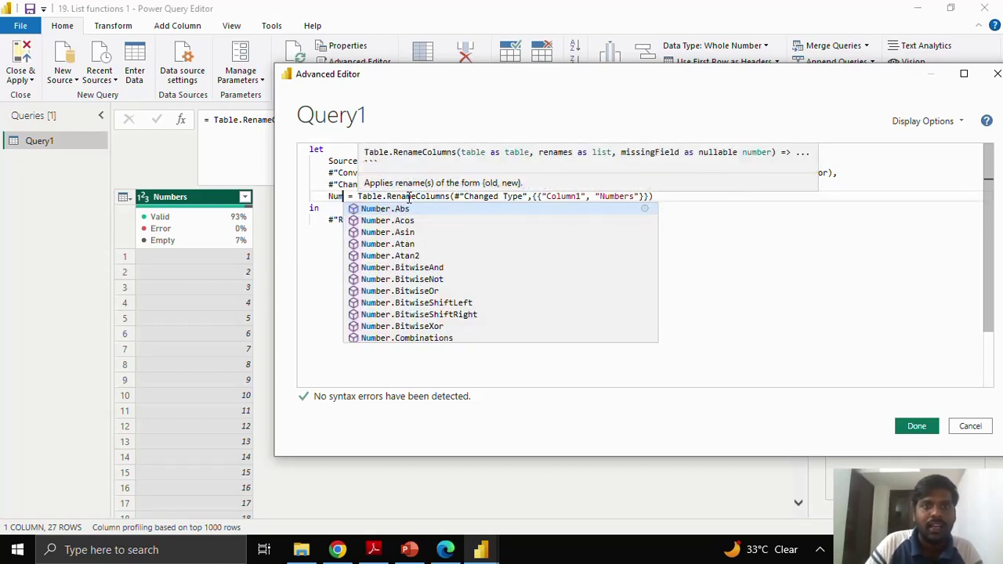
left_click(330, 196)
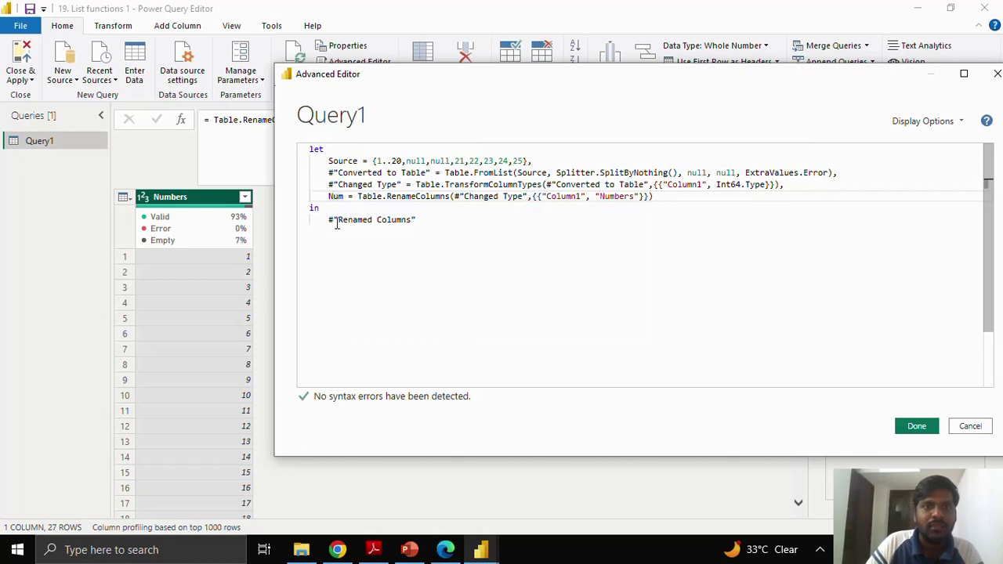
Change the step reference after 'in' to Num and apply the code
left_click_drag(329, 219, 424, 214)
key("BackSpace")
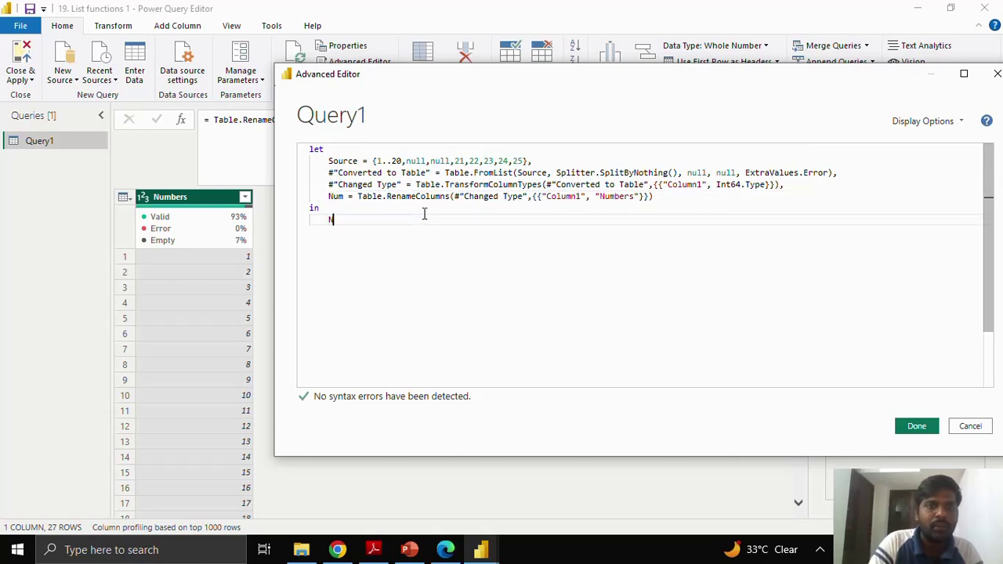
type("Num")
key("Escape")
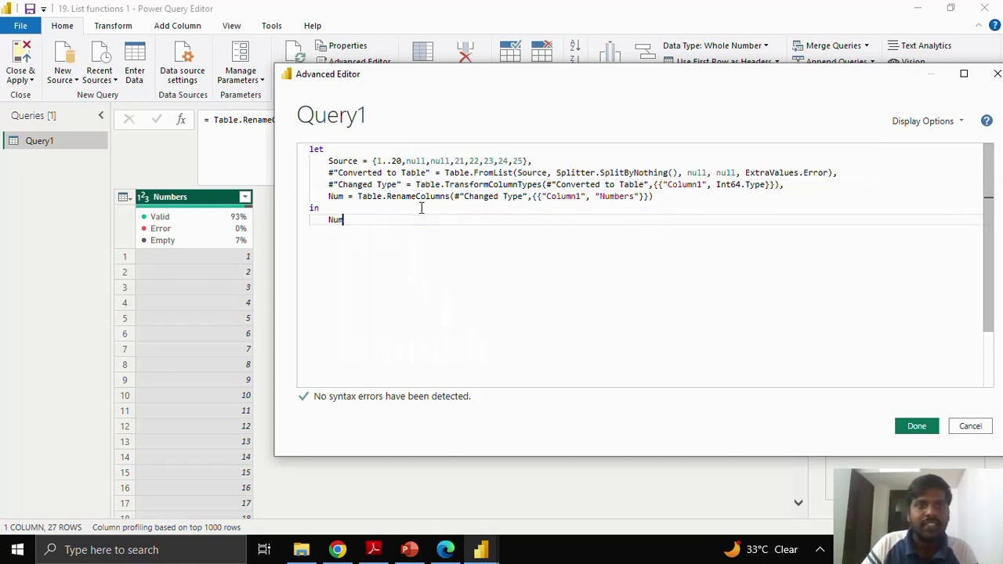
left_click(329, 196)
double_click(336, 196)
key("Right")
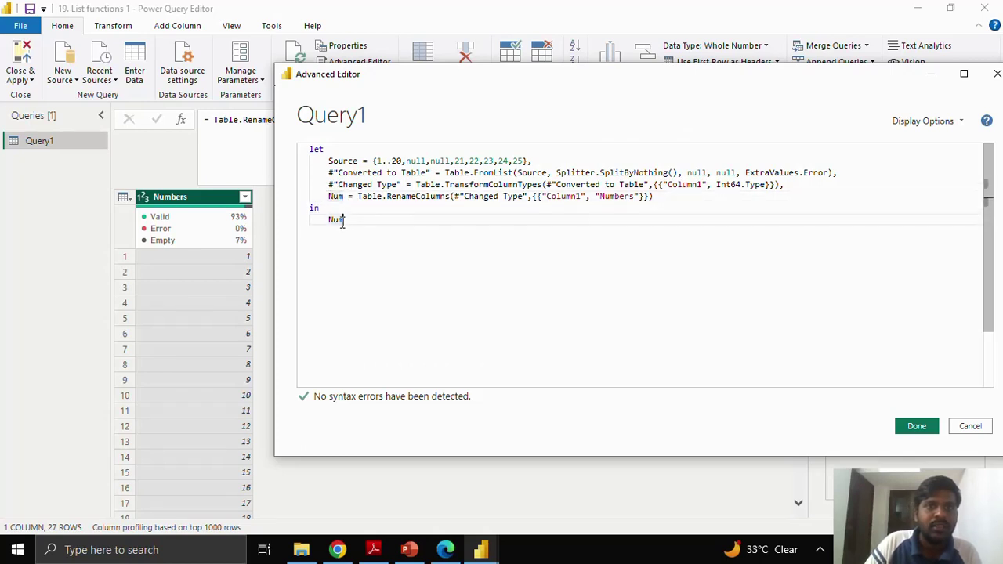
double_click(329, 221)
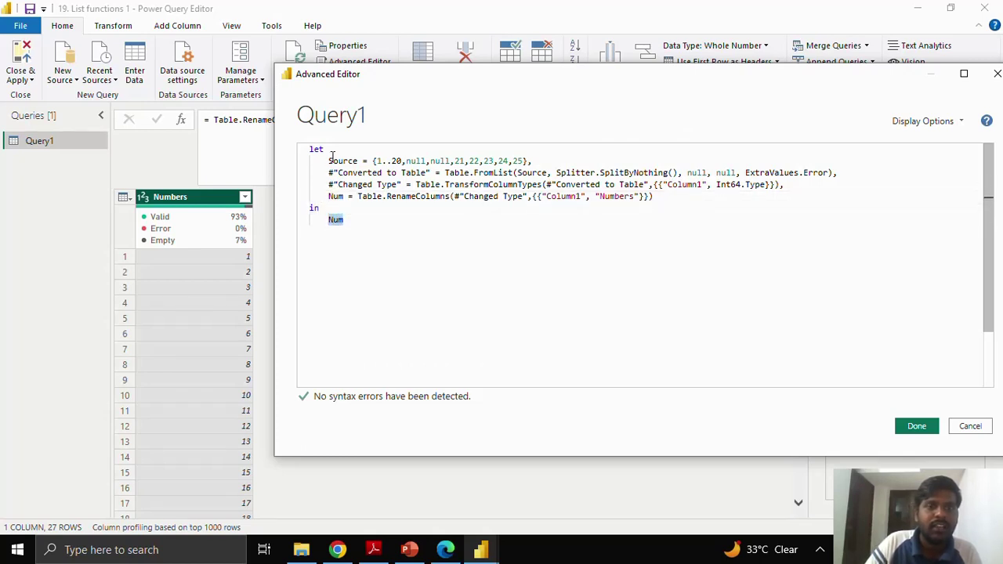
left_click(917, 427)
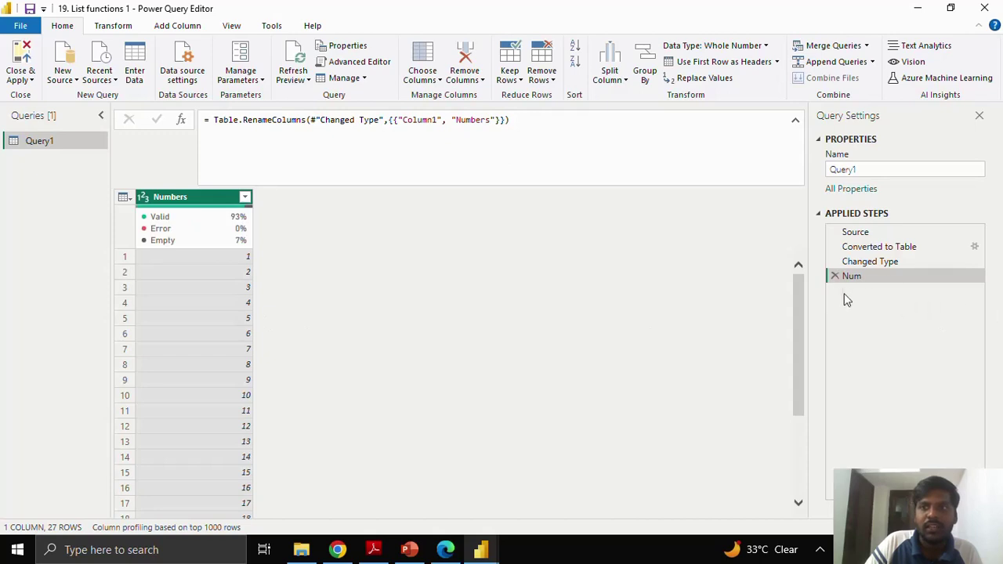
scroll(283, 279, "down", 2)
scroll(245, 274, "up", 2)
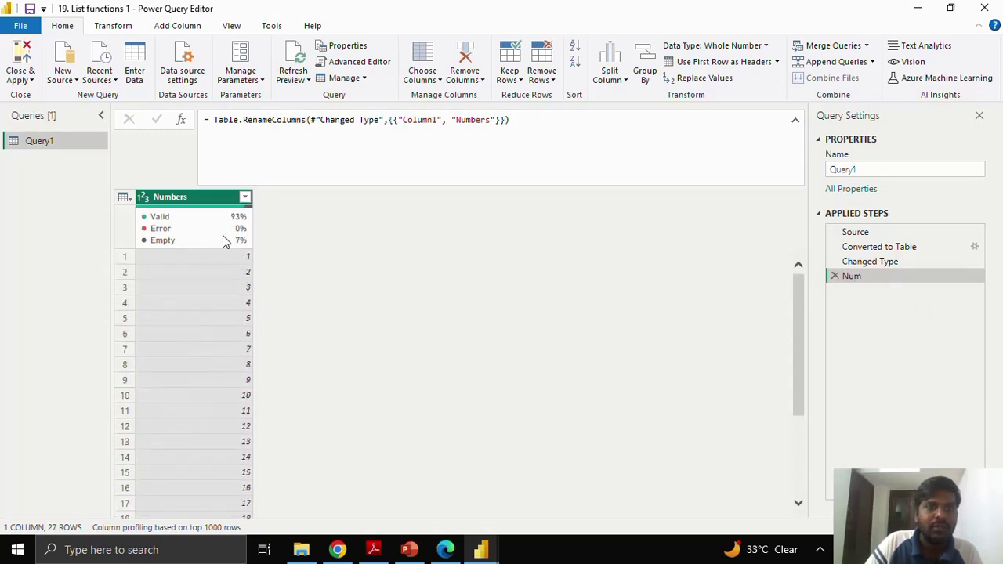
Rename Query1 to List in Query Settings and bring up the Add Column tools
left_click(795, 119)
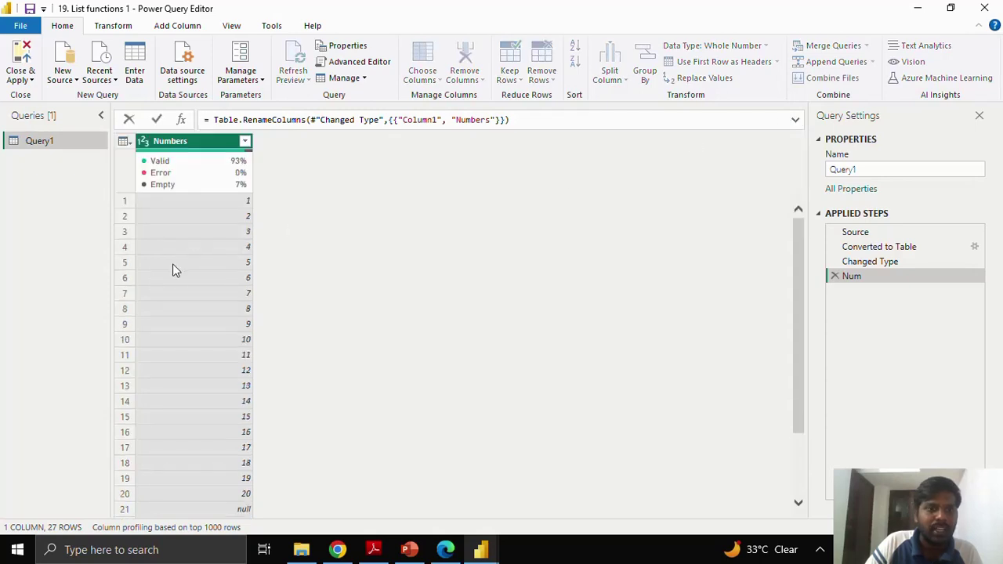
left_click(798, 254)
left_click_drag(791, 331, 770, 239)
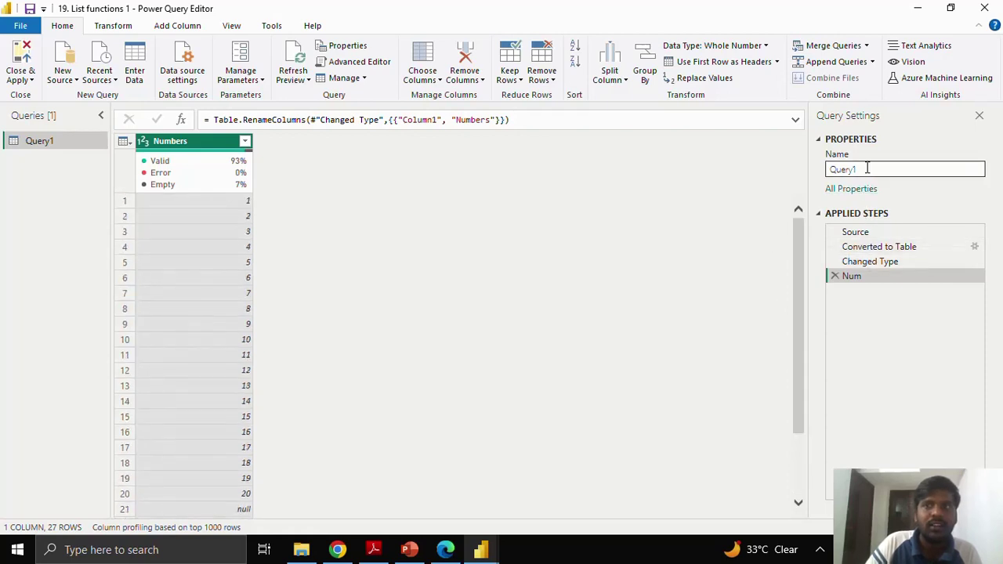
left_click_drag(868, 169, 829, 170)
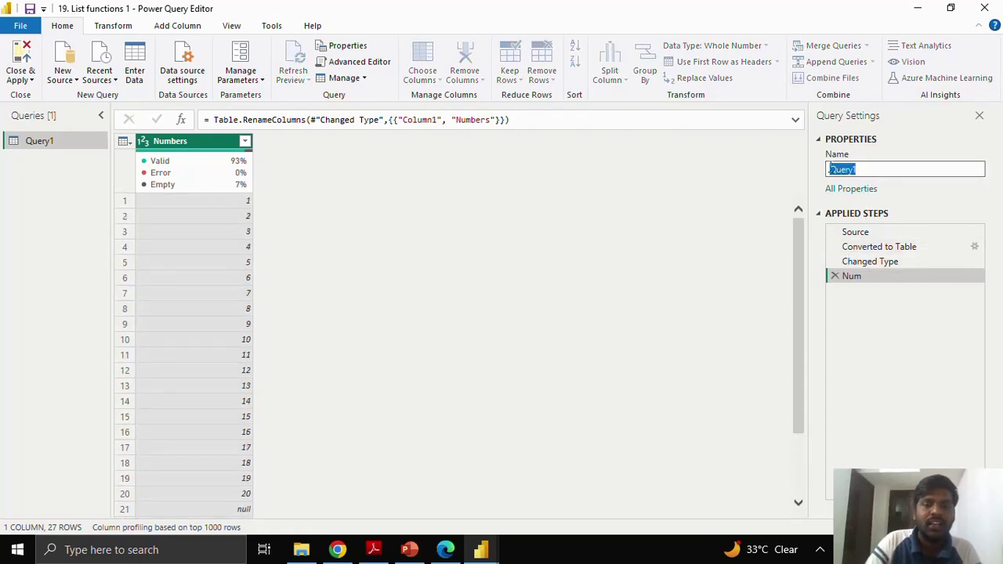
key("BackSpace")
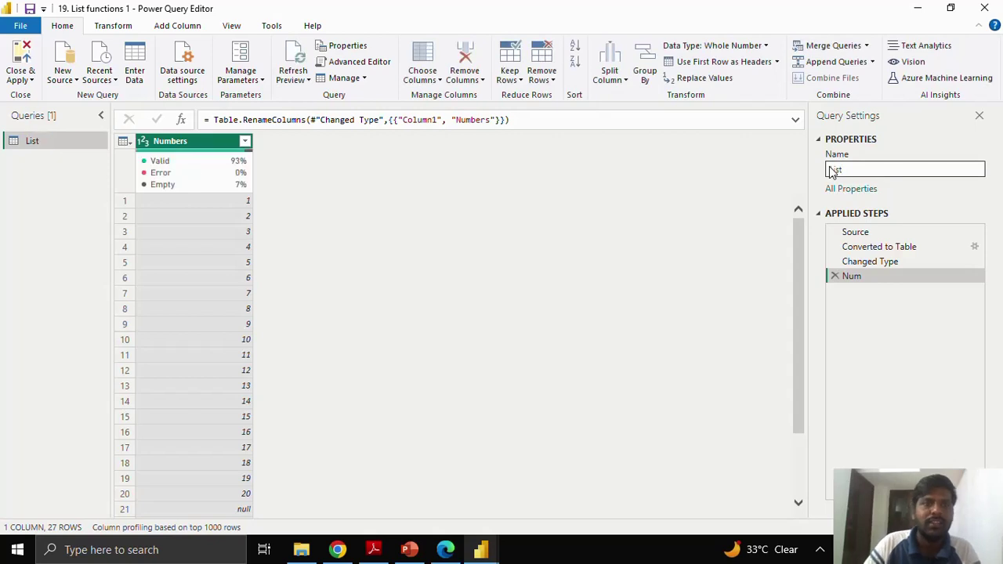
key("Return")
left_click(177, 26)
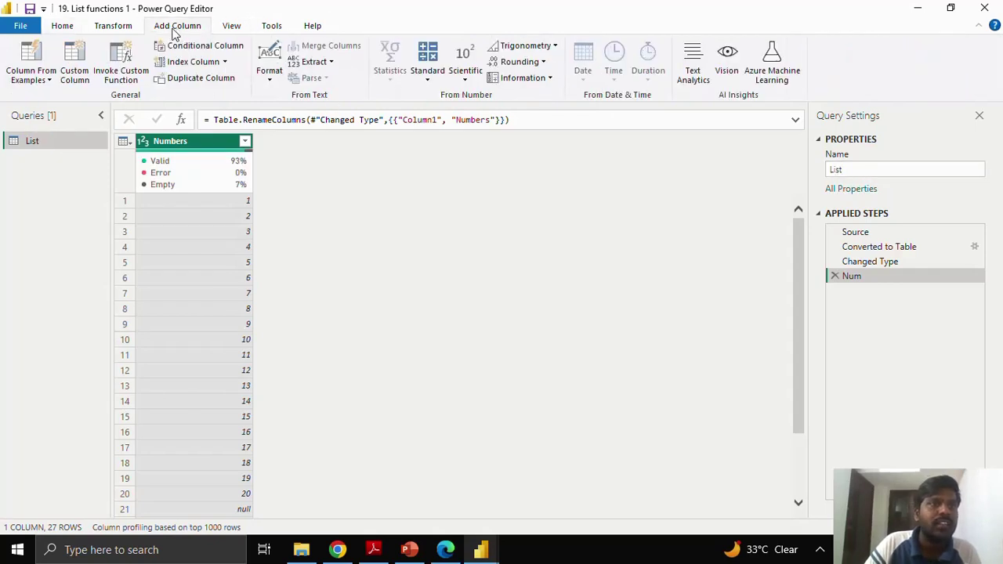
Add a custom column named List Count with formula List.Count([Numbers])
left_click(74, 69)
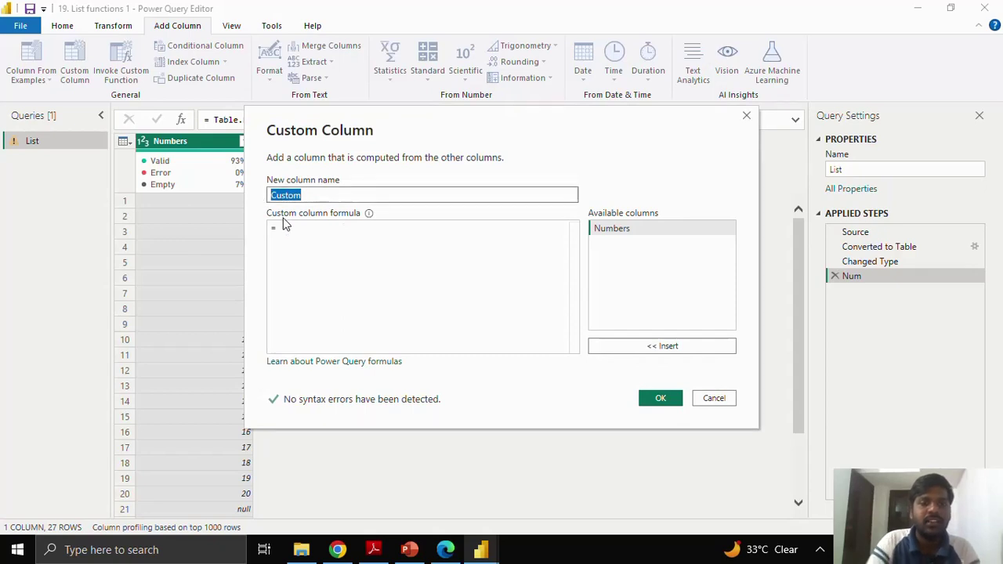
type("List Count")
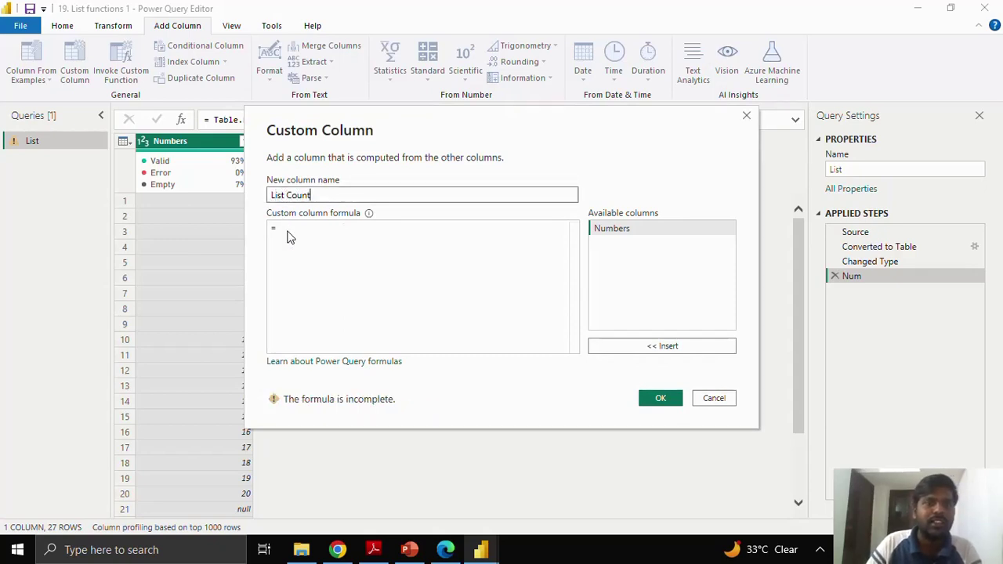
left_click(288, 231)
type("List")
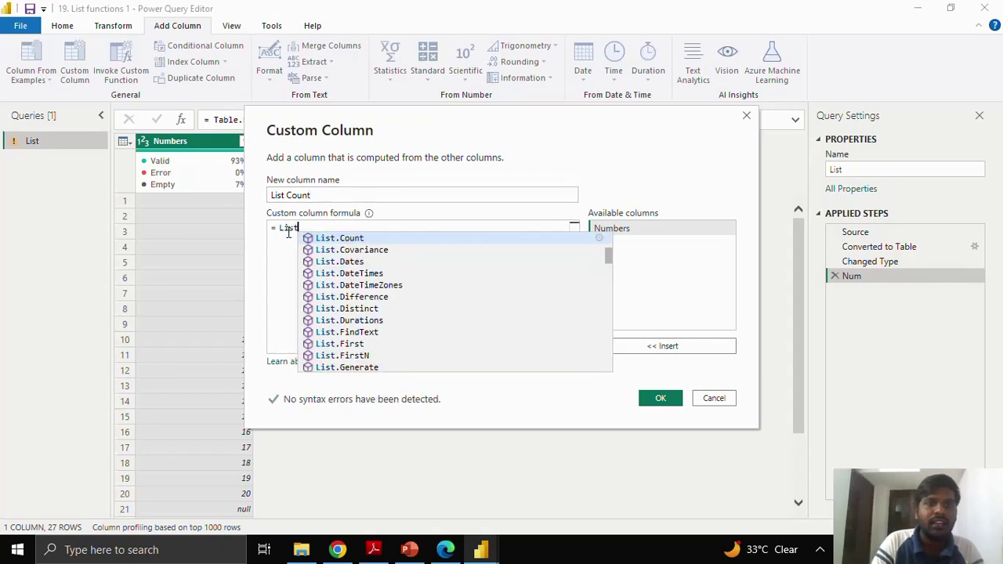
left_click(362, 238)
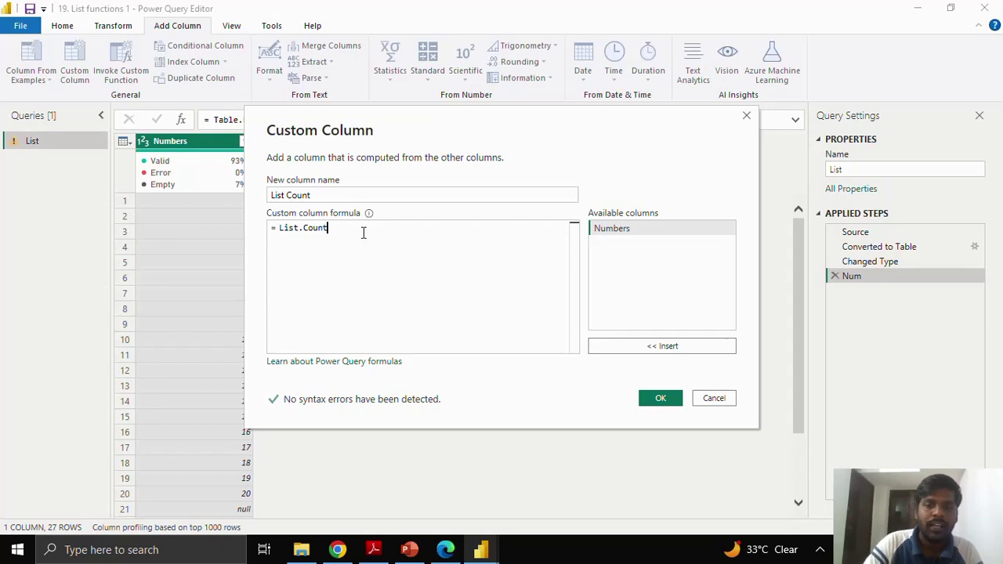
type("(")
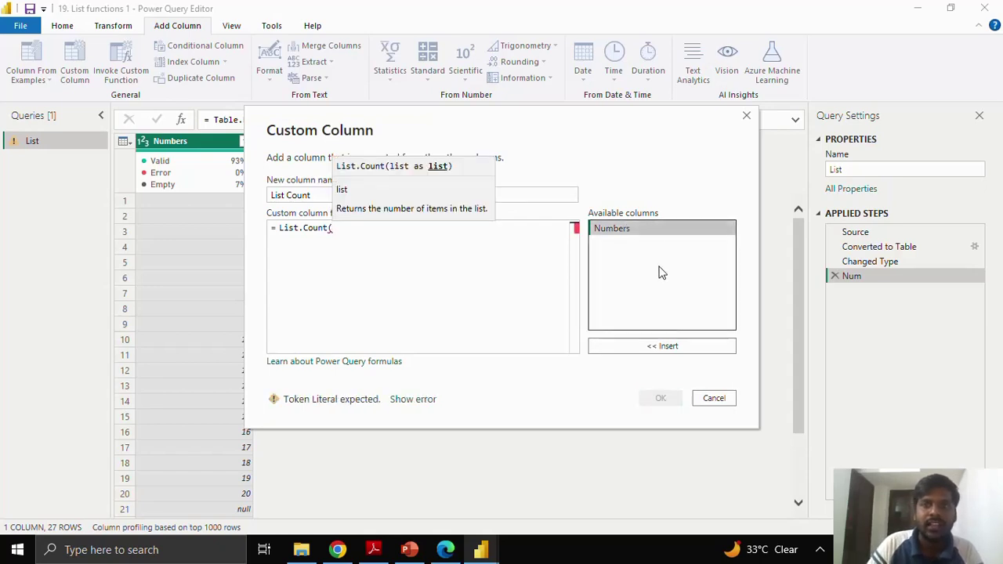
left_click(654, 346)
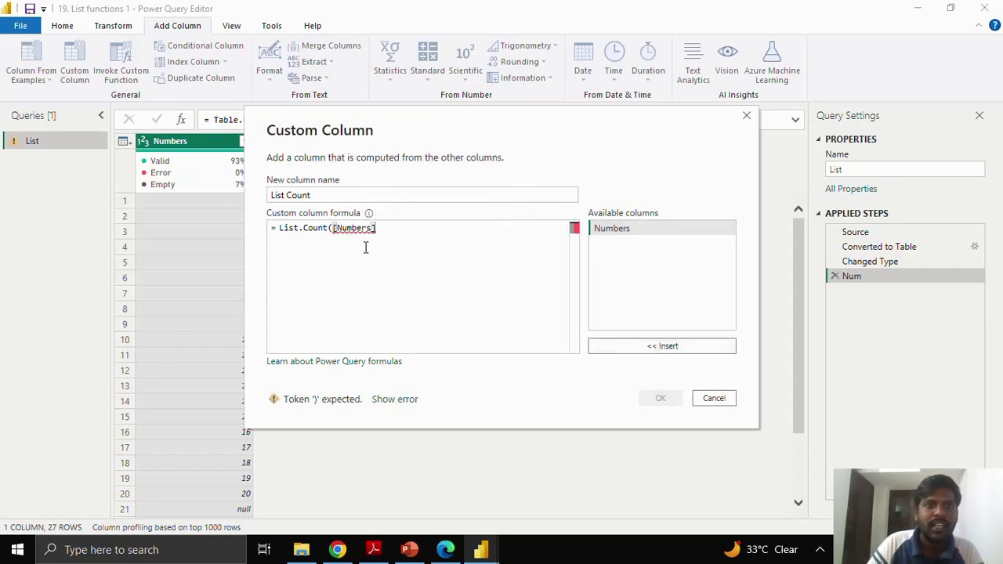
type(")")
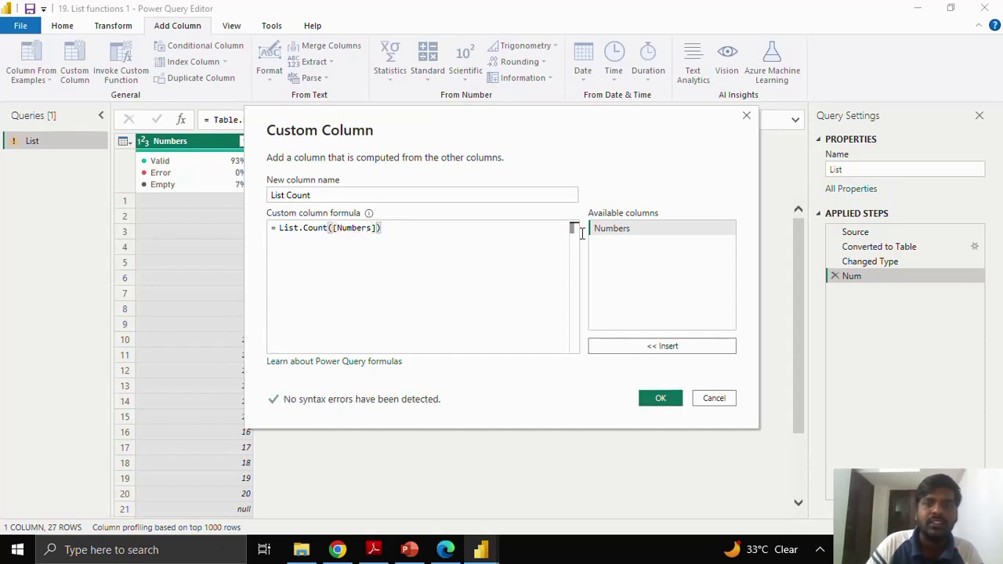
left_click(661, 399)
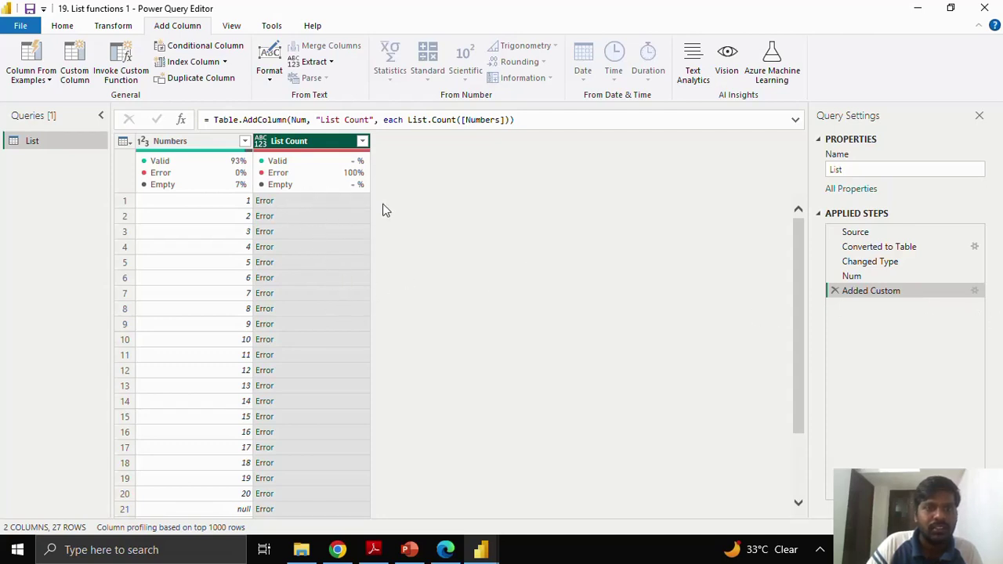
Remove the failed Added Custom step and start a new custom column named List Count
left_click(835, 290)
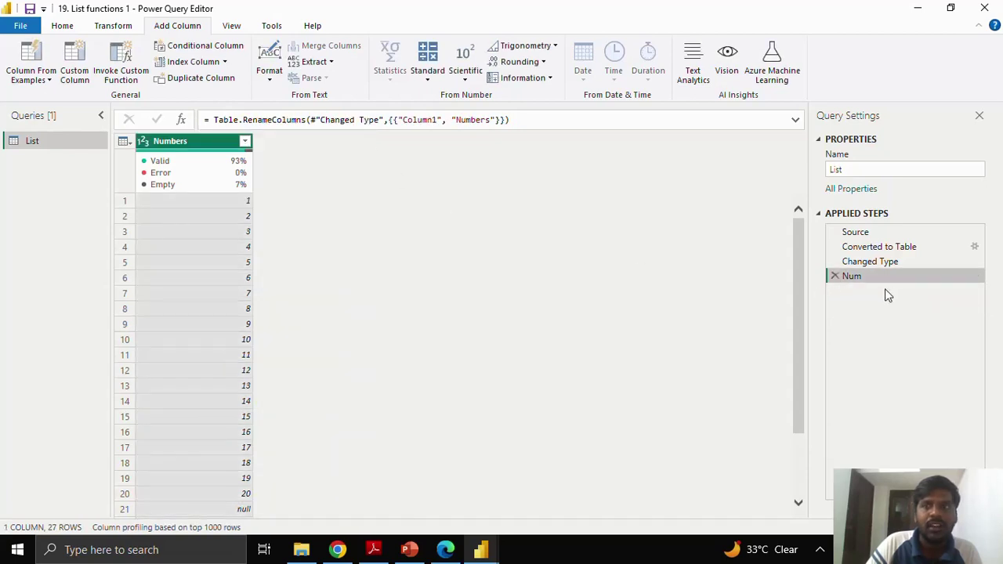
left_click(74, 63)
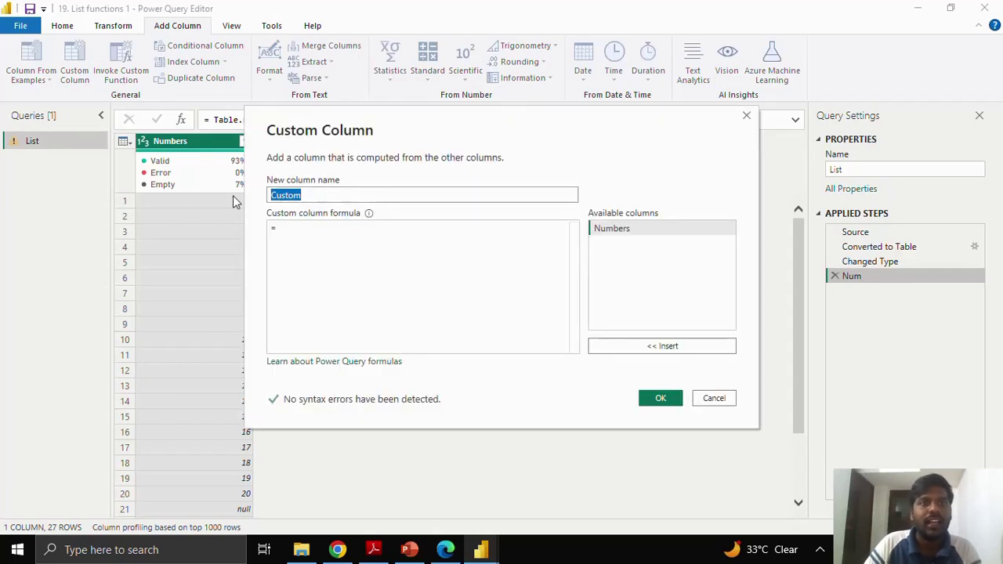
type("List Count")
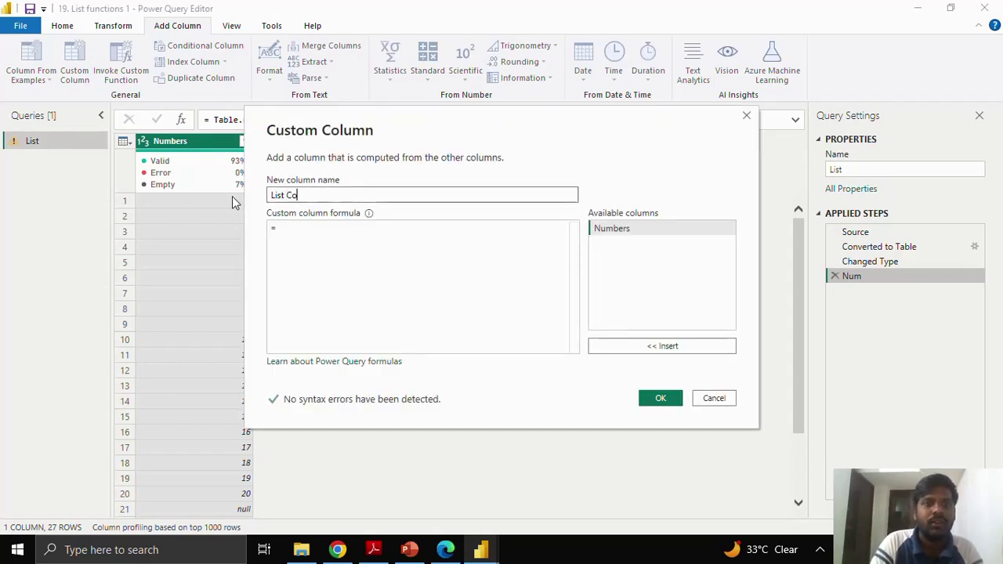
Give it the formula List.Count(#"Num"[Numbers]) and add the column
left_click(282, 226)
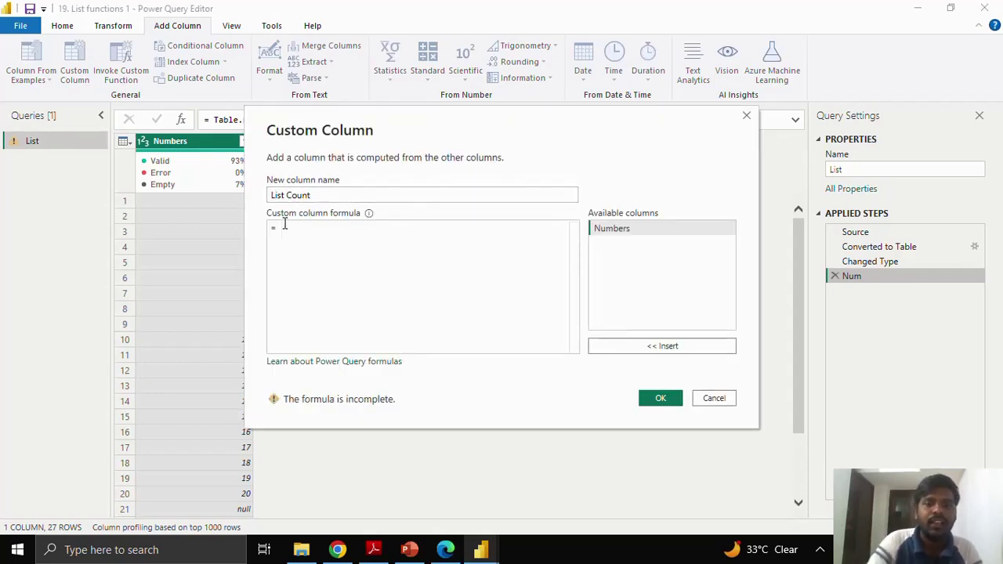
type("List")
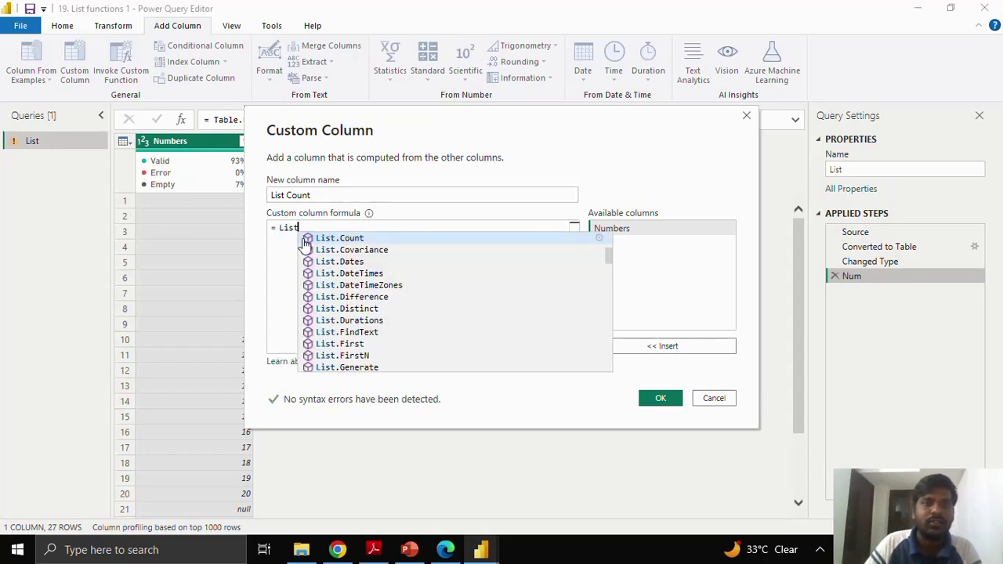
left_click(319, 239)
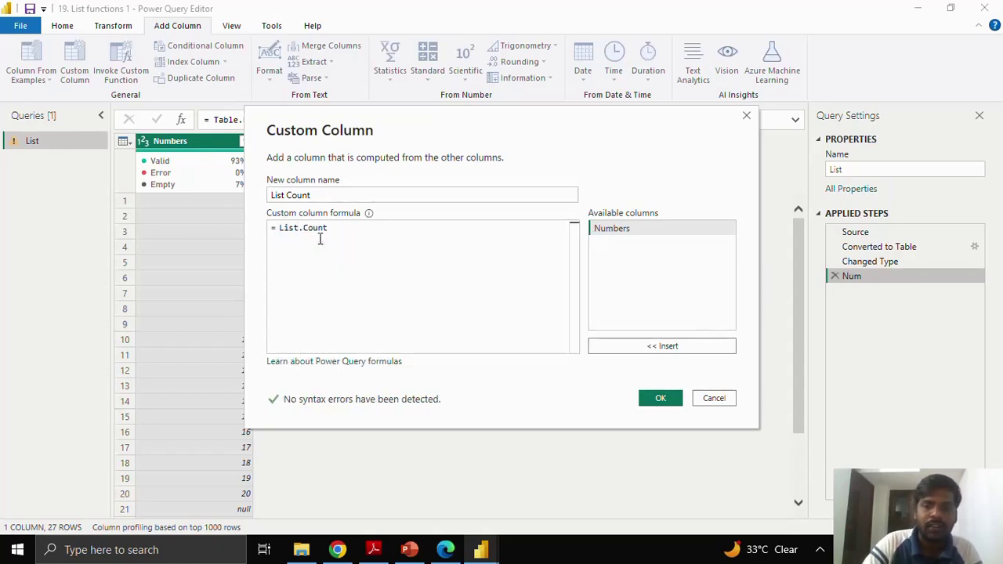
type("(")
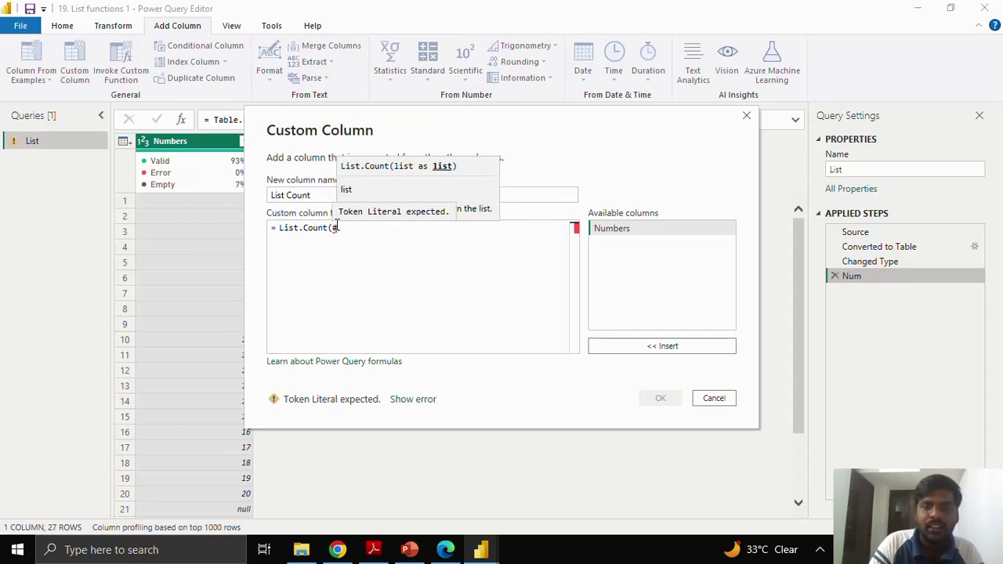
type("#\"Num\"")
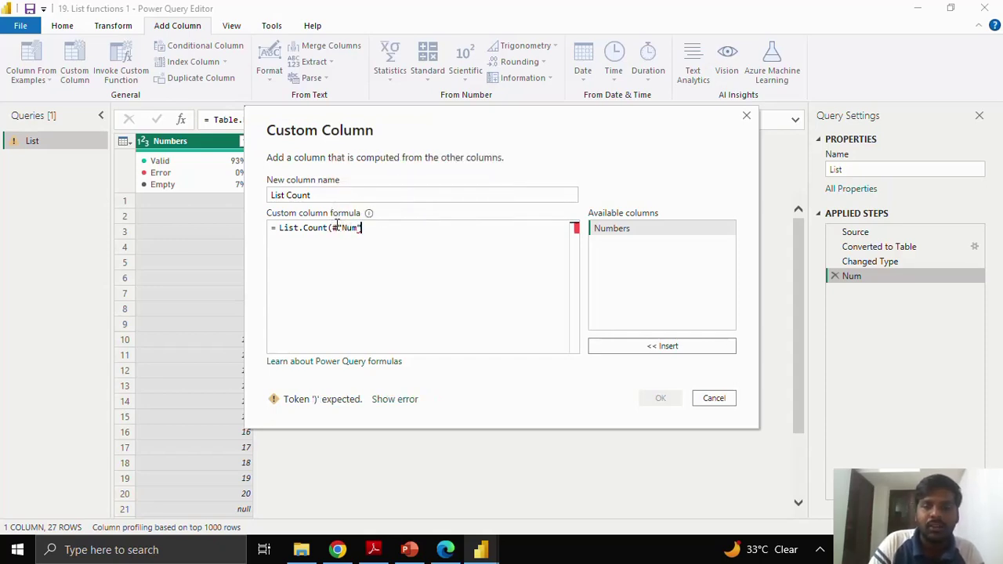
type("[")
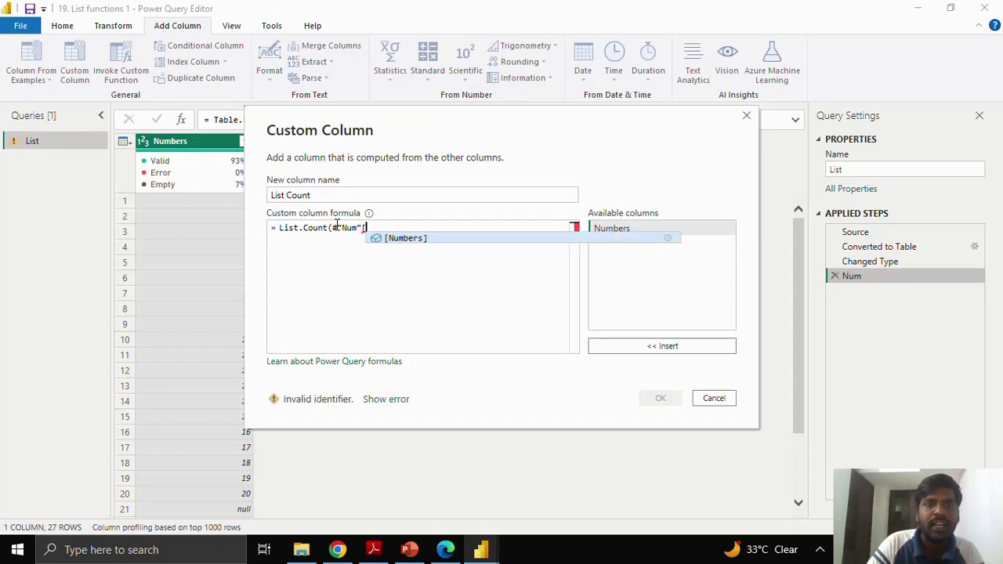
left_click(416, 238)
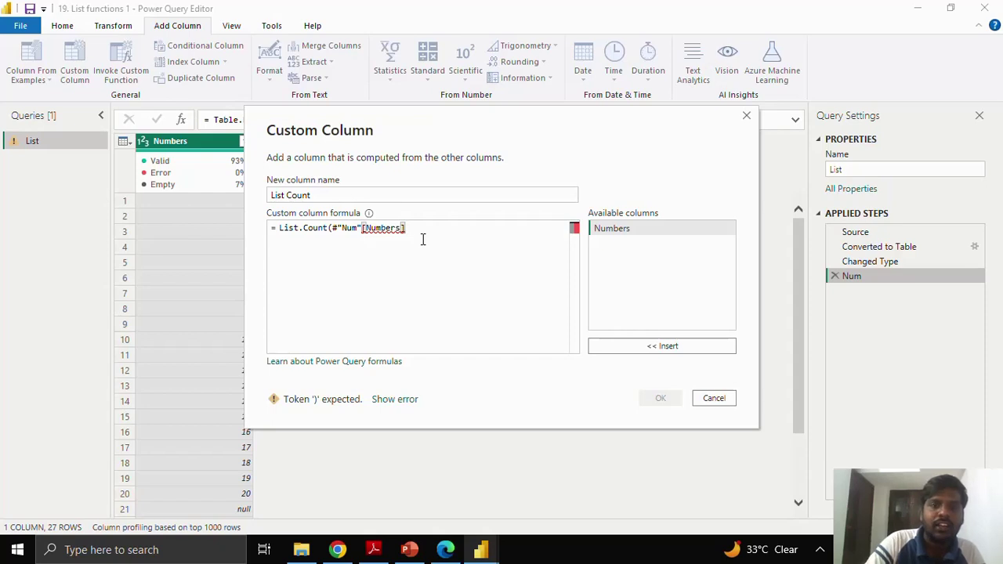
type(")")
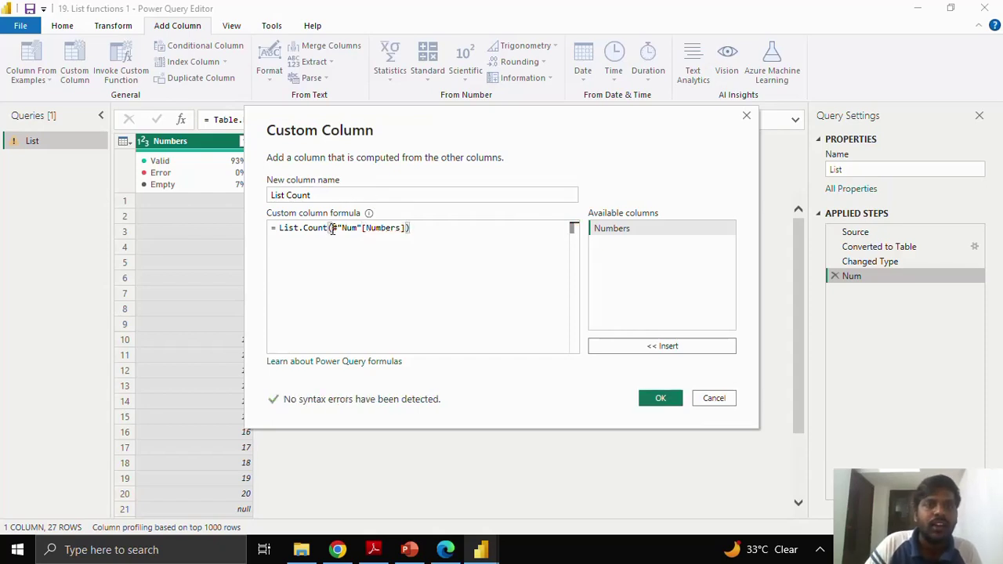
left_click_drag(332, 227, 396, 228)
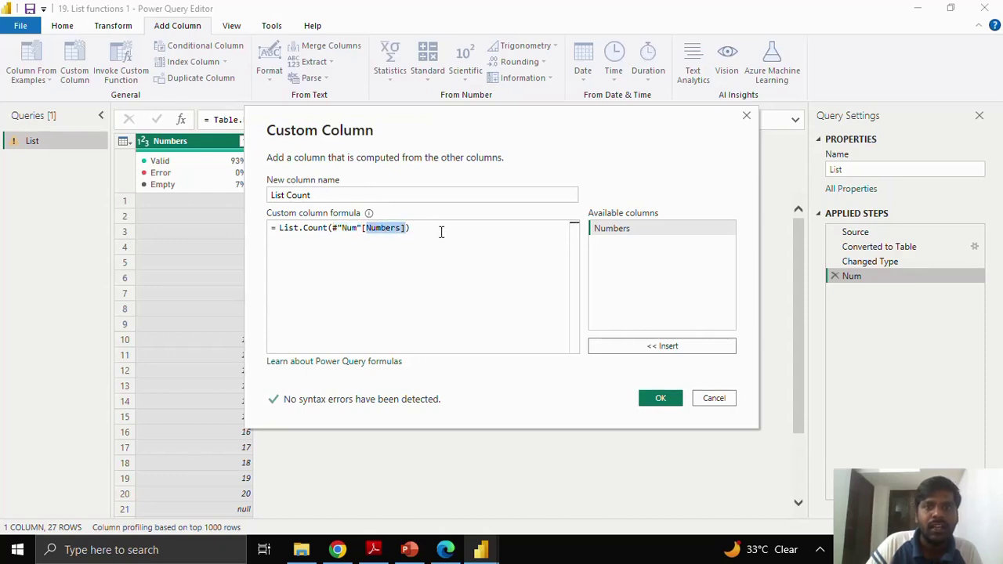
left_click(440, 229)
left_click(663, 400)
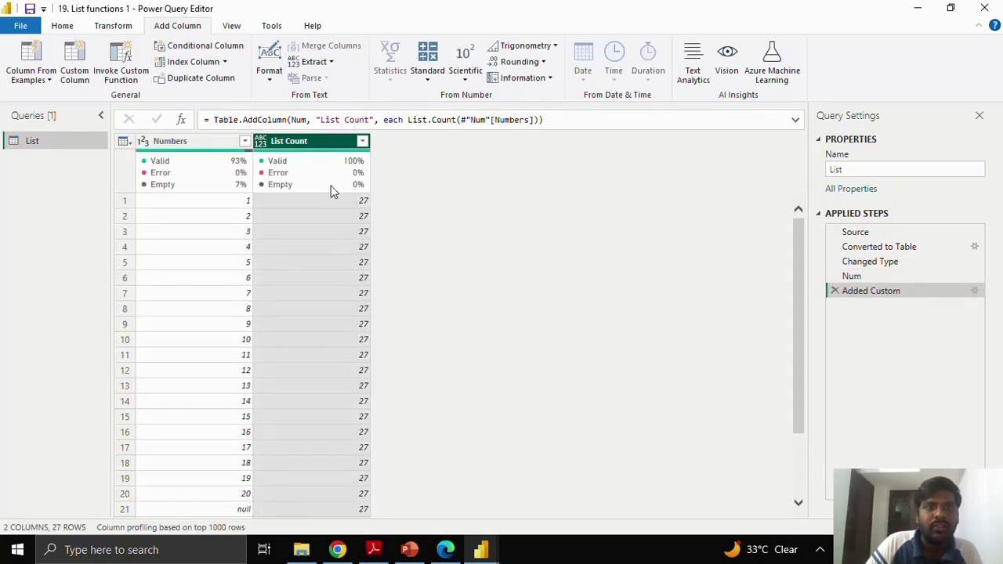
scroll(339, 220, "down", 2)
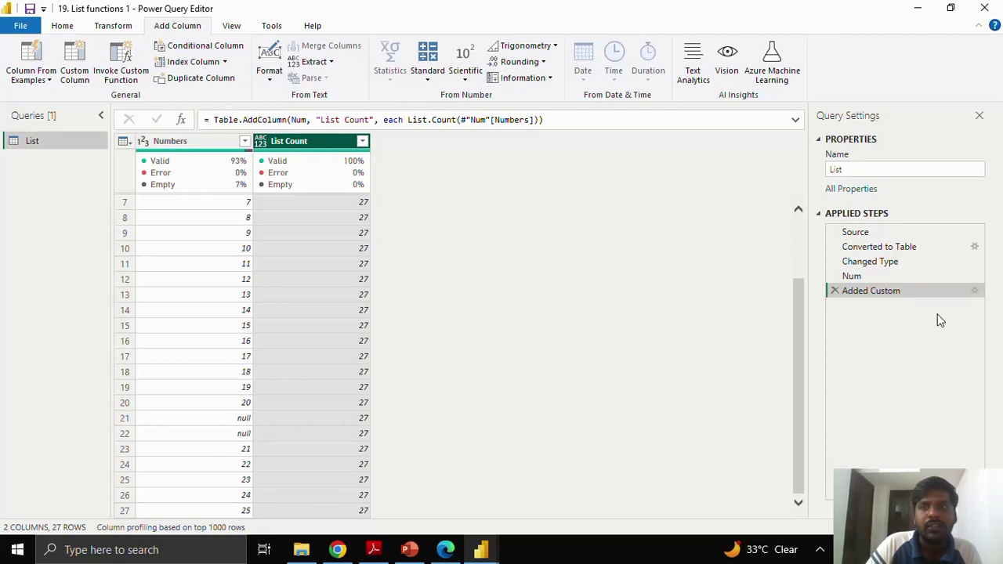
left_click(976, 290)
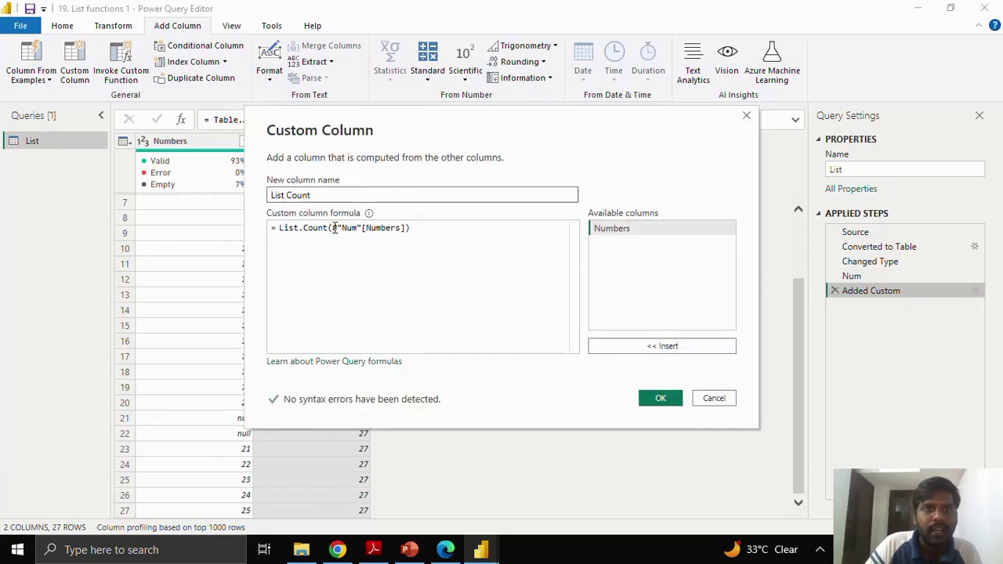
left_click_drag(332, 228, 360, 228)
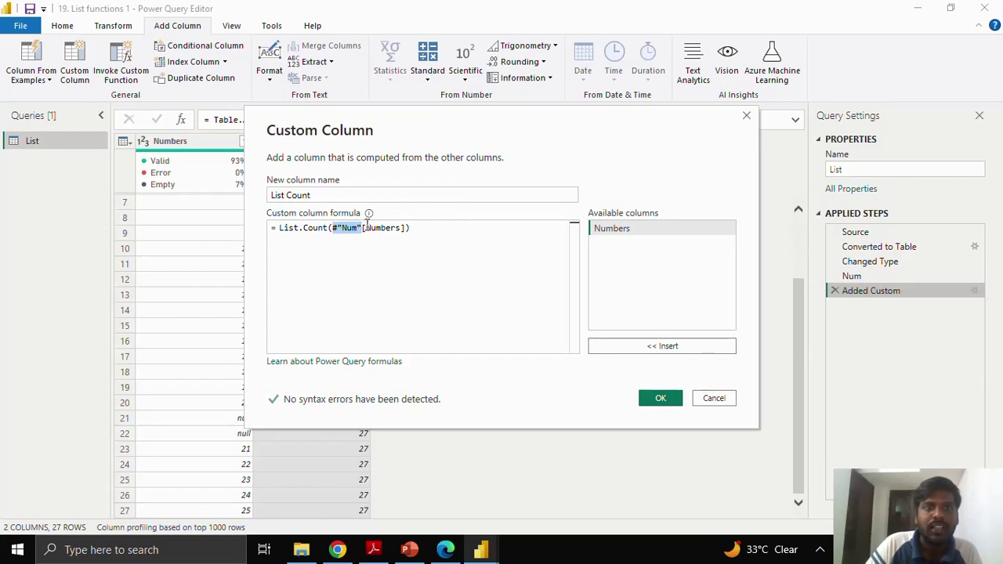
left_click_drag(364, 228, 292, 228)
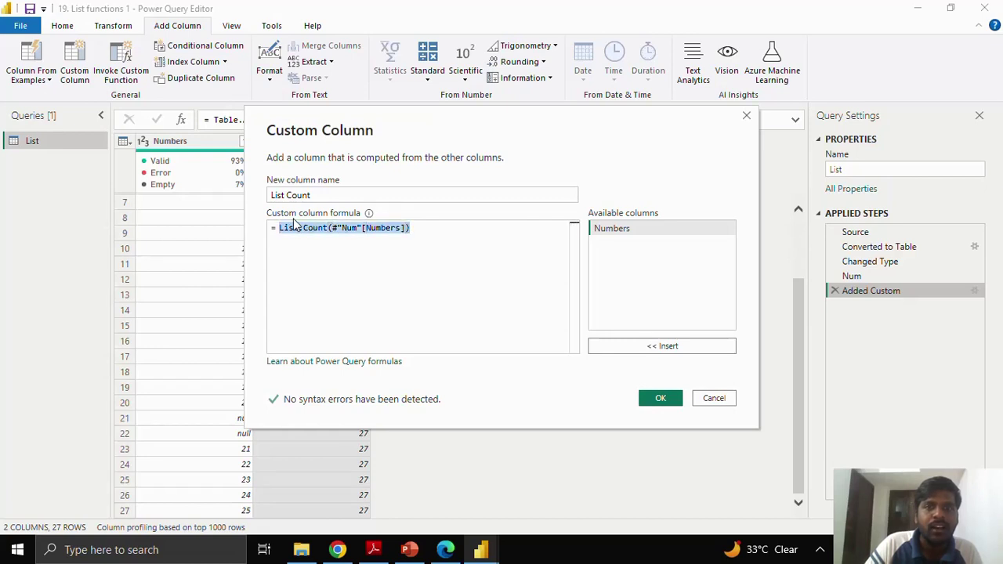
left_click(713, 399)
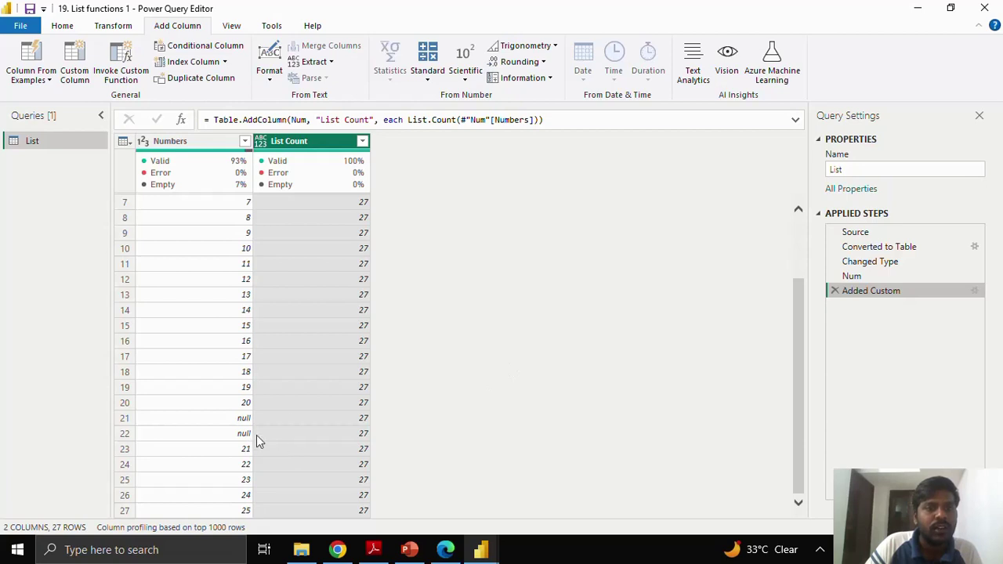
Start a new custom column and name it non null count
left_click(71, 69)
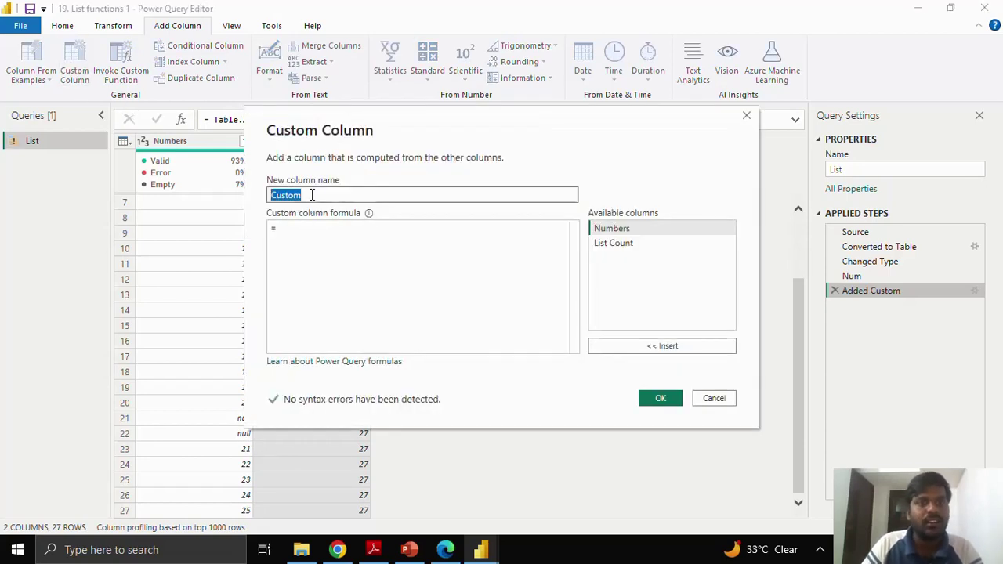
left_click(301, 200)
left_click_drag(302, 202, 273, 203)
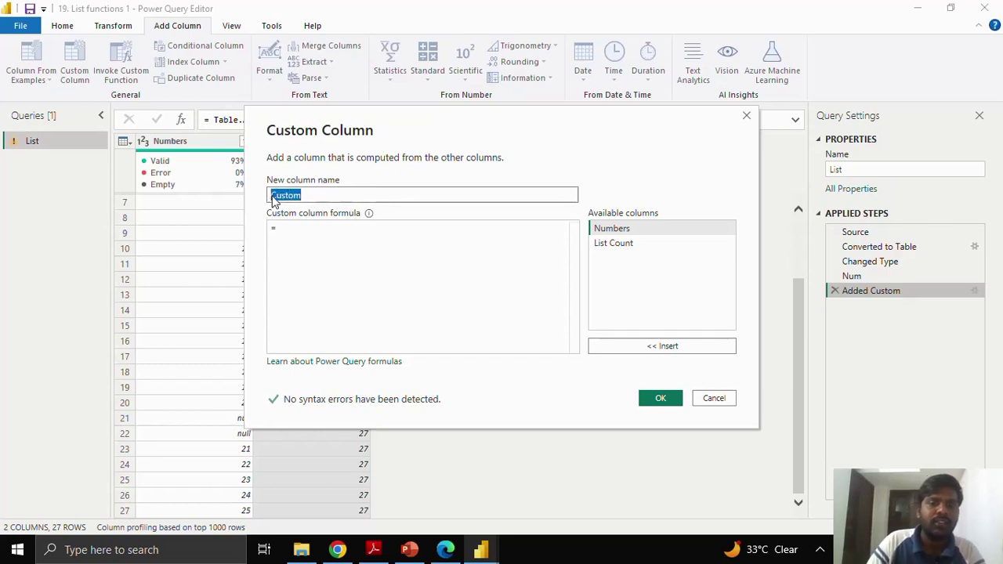
type("L")
key("BackSpace")
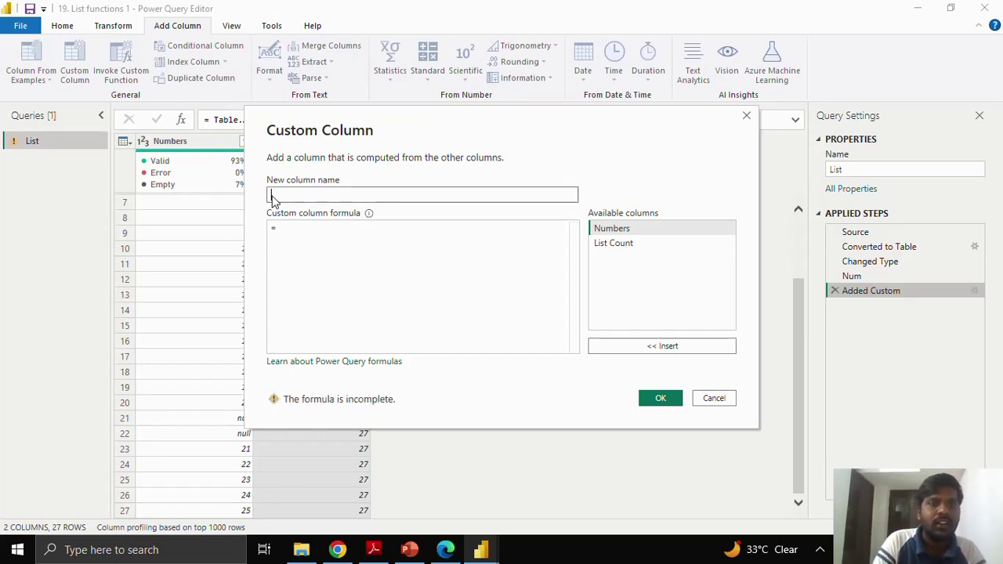
type("non null ")
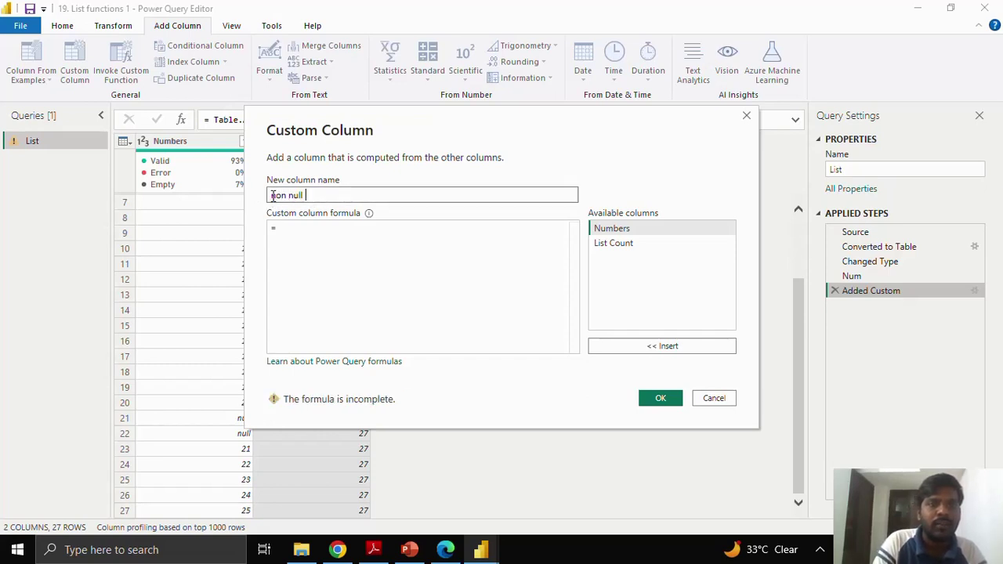
type("count")
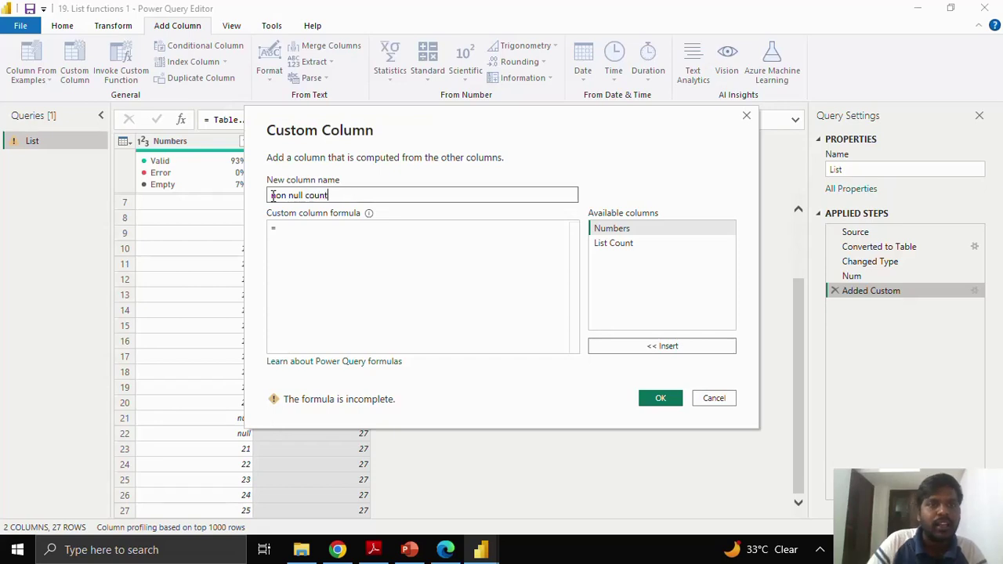
Enter the formula List.NonNullCount(#"Num"[Numbers]) for the column
left_click(334, 232)
type("nonn")
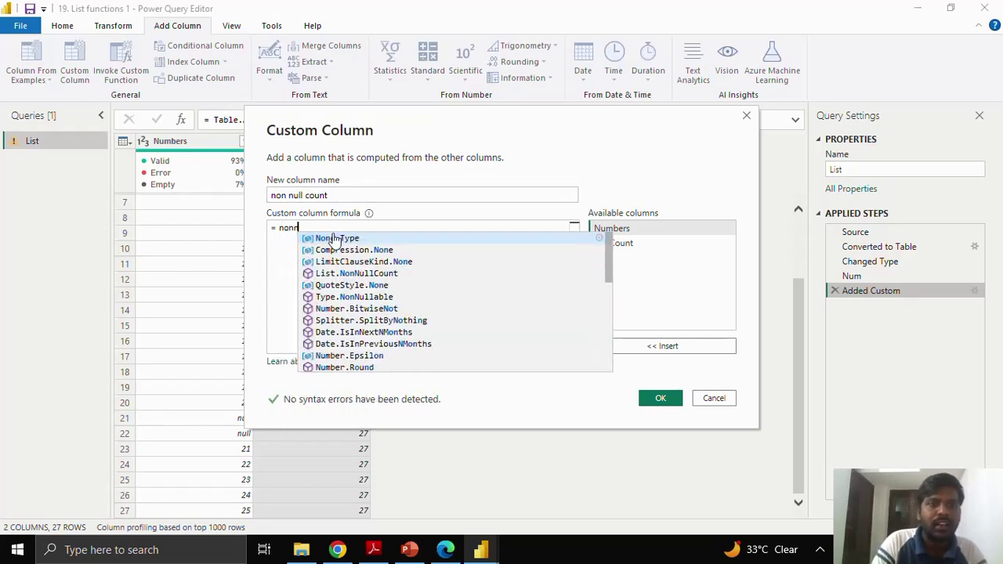
type("ull")
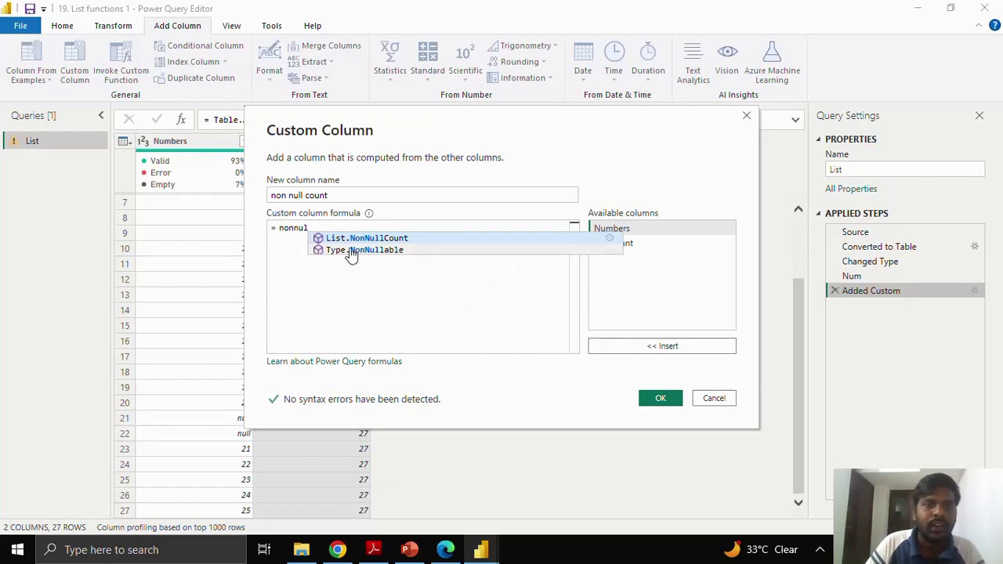
left_click(353, 239)
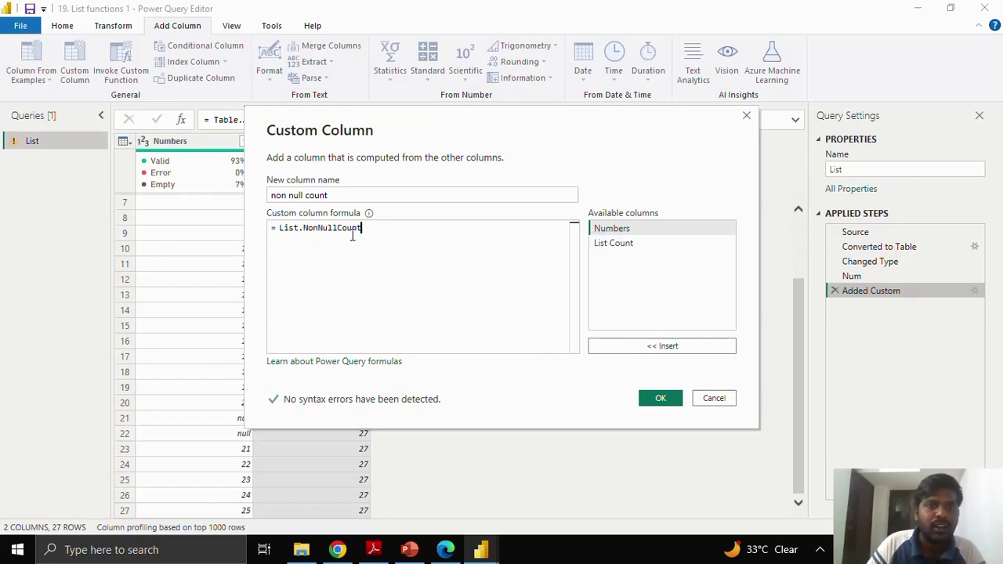
type("(")
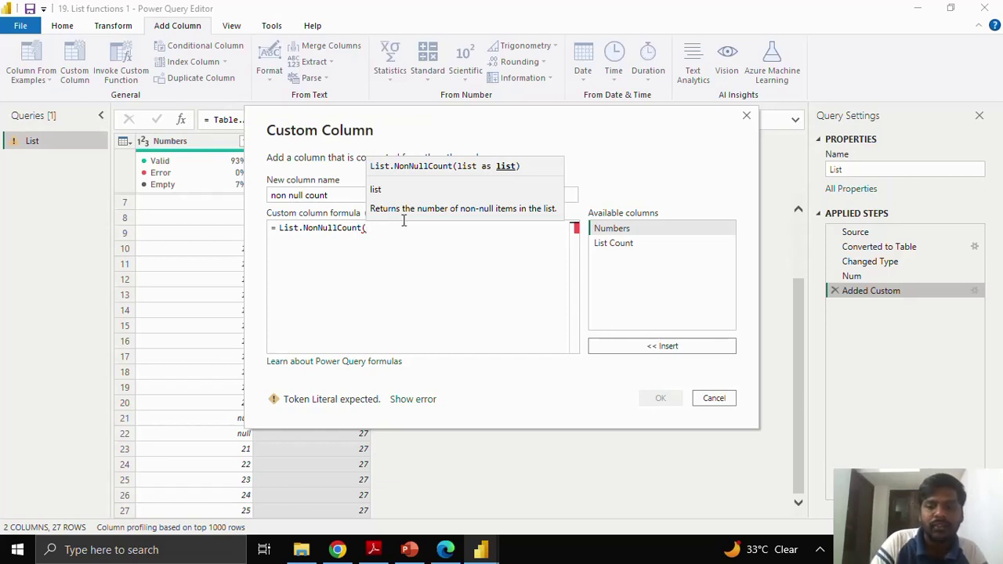
type("[")
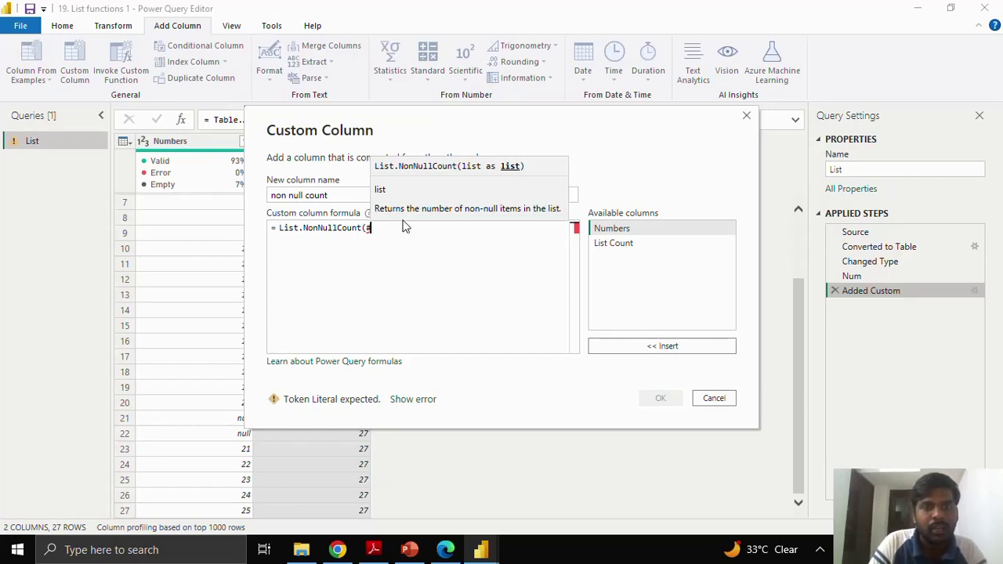
type("\"Num")
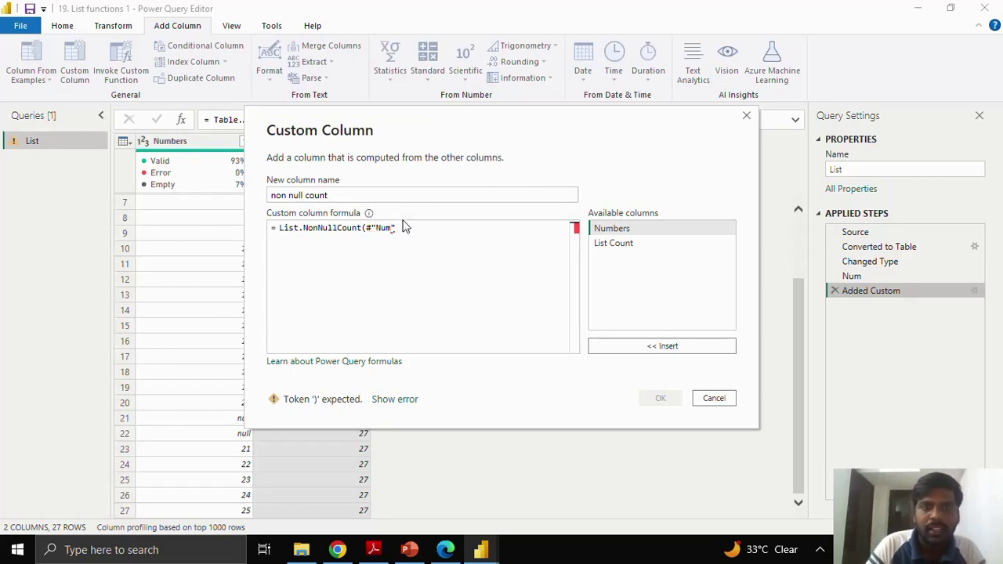
type("[")
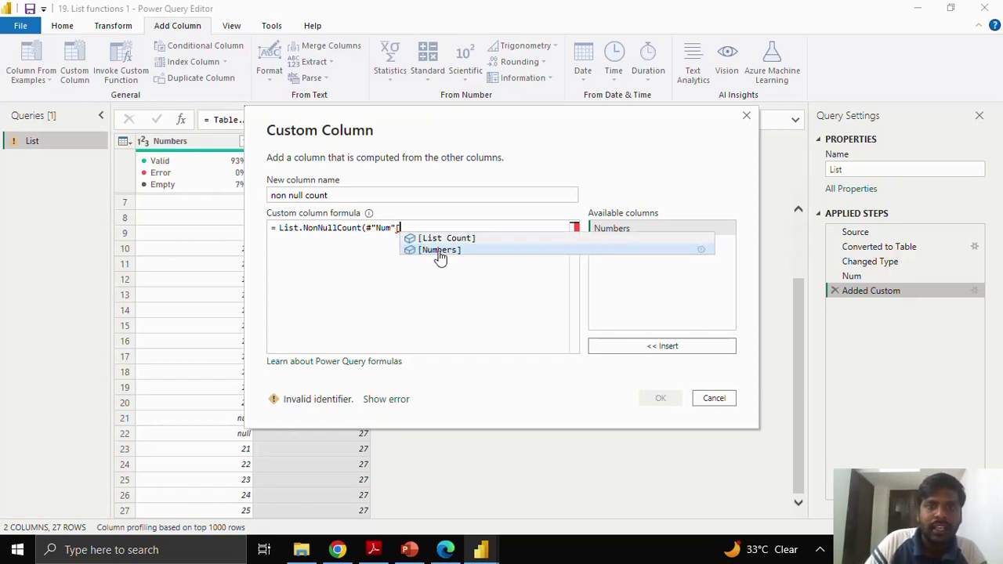
left_click(440, 250)
type(")")
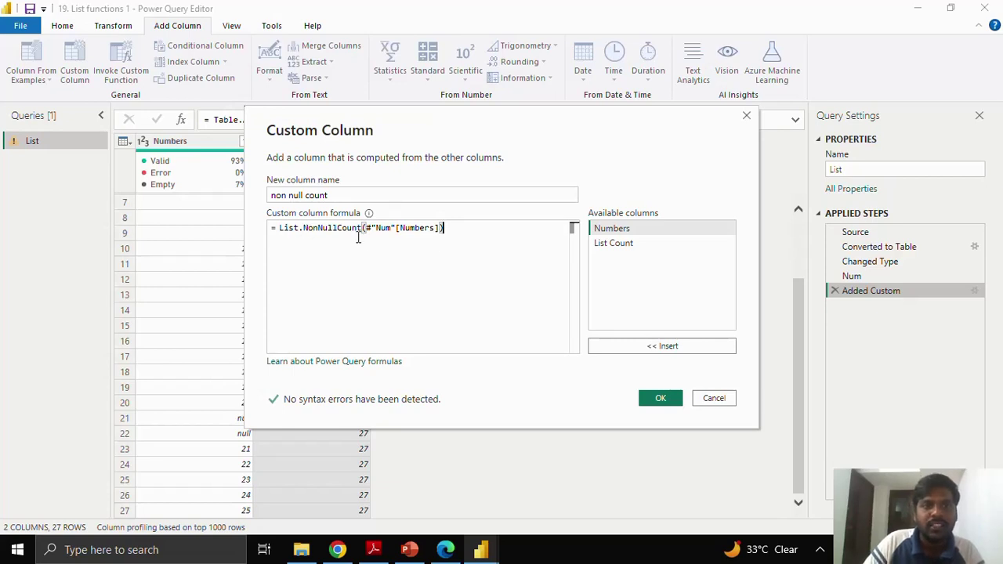
left_click(658, 398)
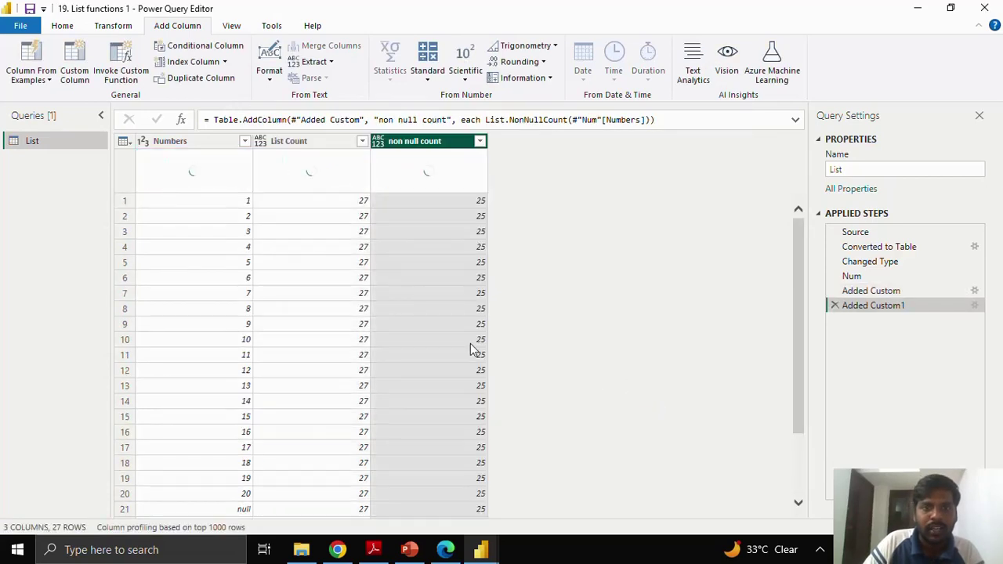
scroll(472, 287, "down", 2)
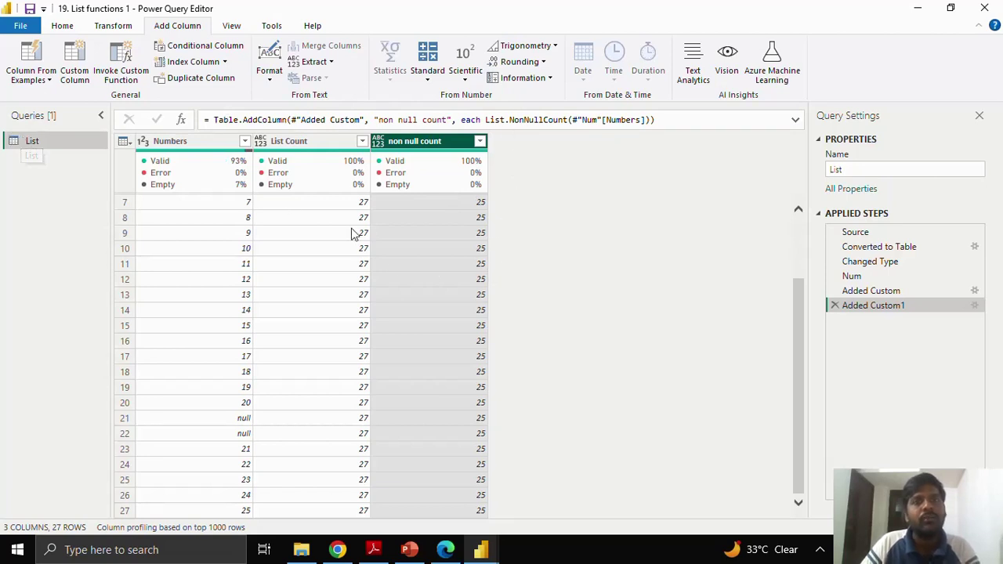
Add a custom column named IsEmpty with formula List.IsEmpty(#"Num"[Numbers])
left_click(74, 69)
left_click_drag(303, 196, 263, 197)
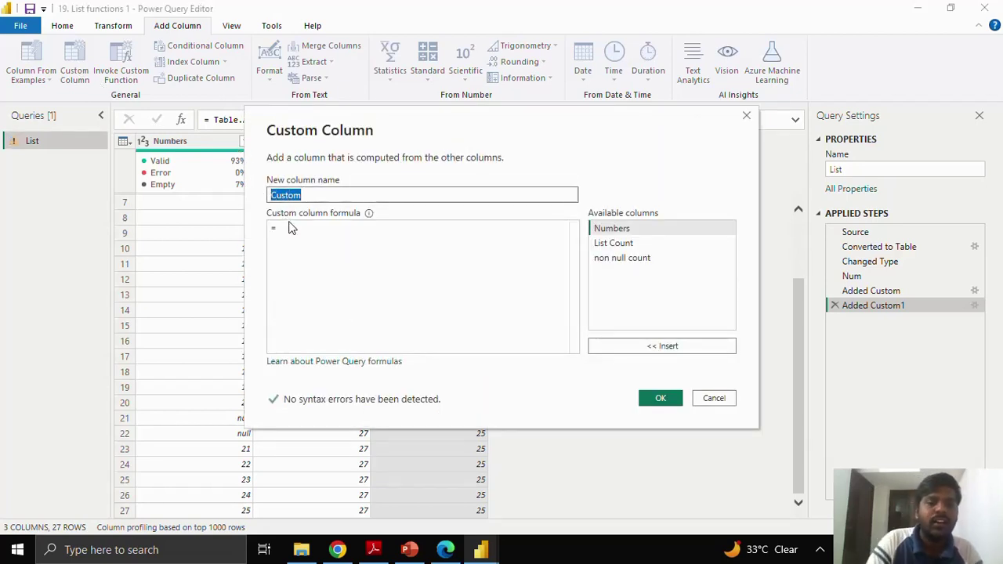
type("Is")
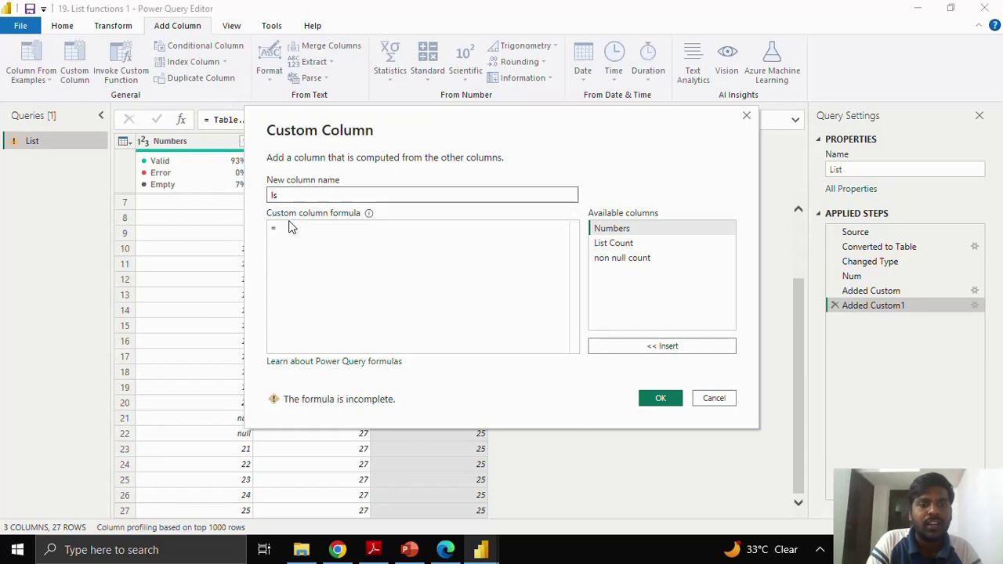
type("Empty")
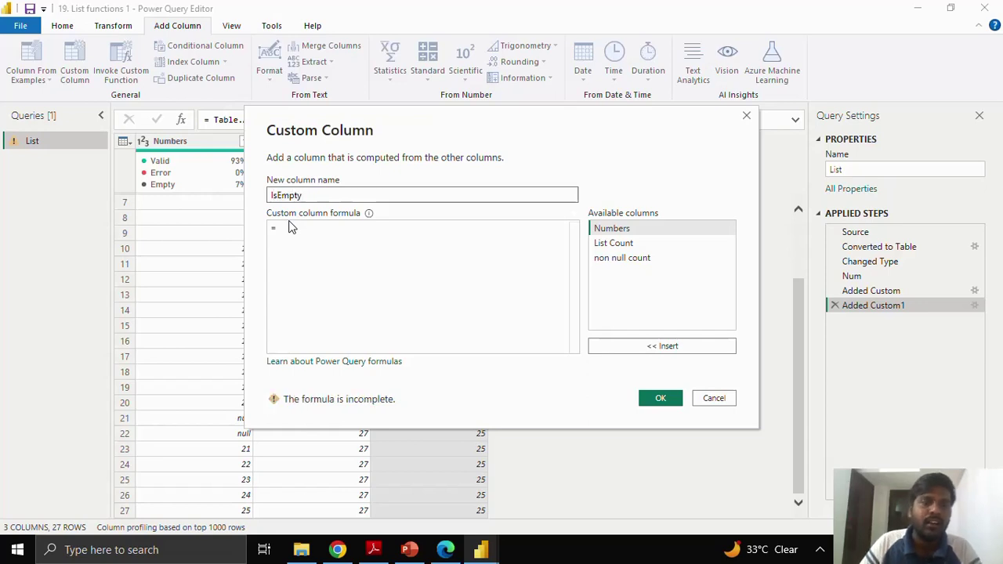
left_click(291, 223)
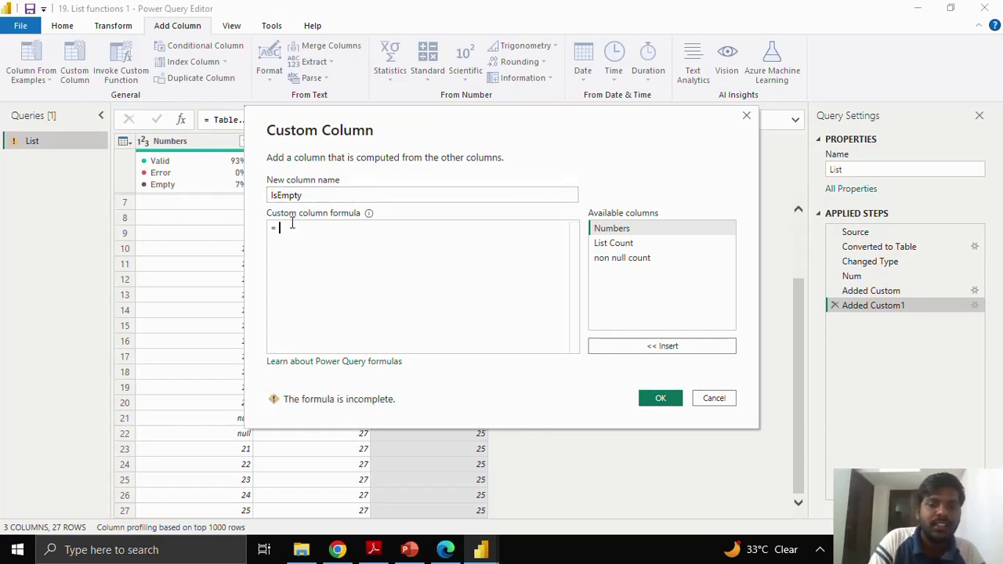
type("Is")
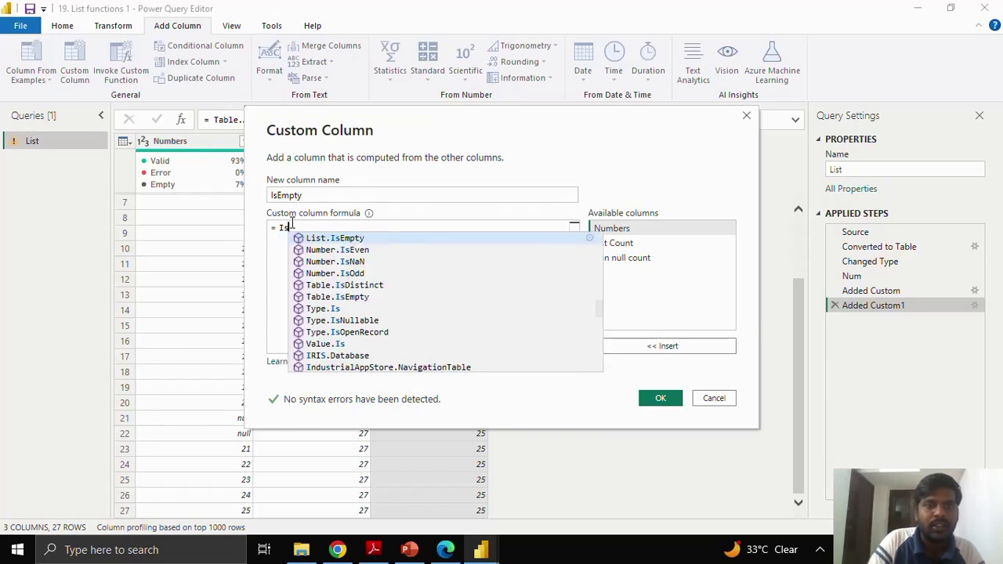
left_click(394, 238)
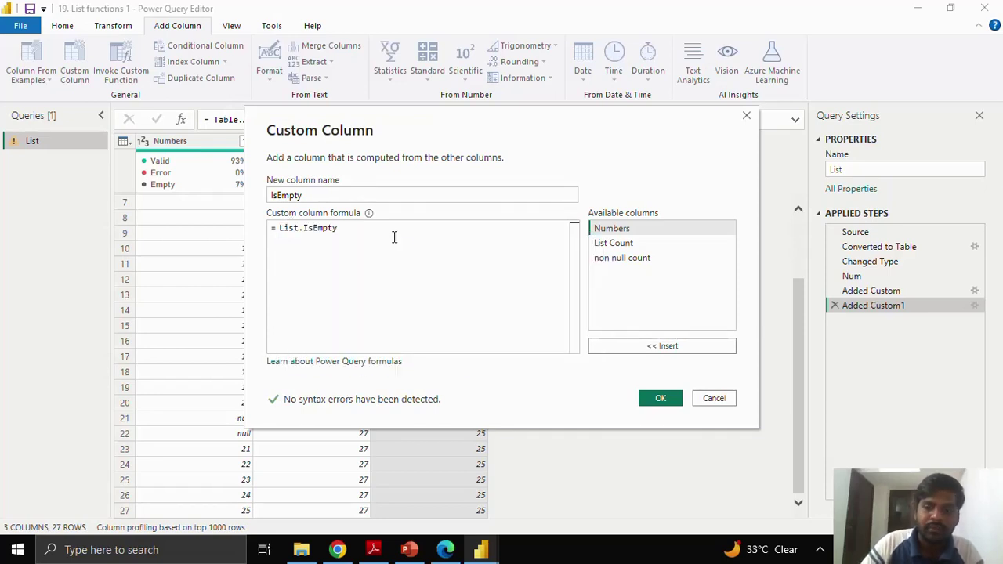
type("(")
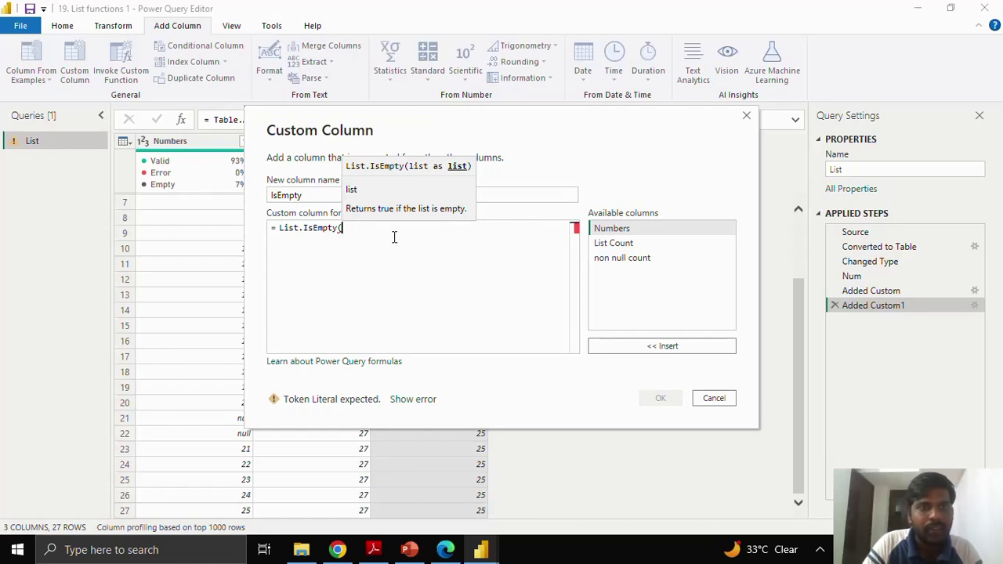
type("#\"Nu")
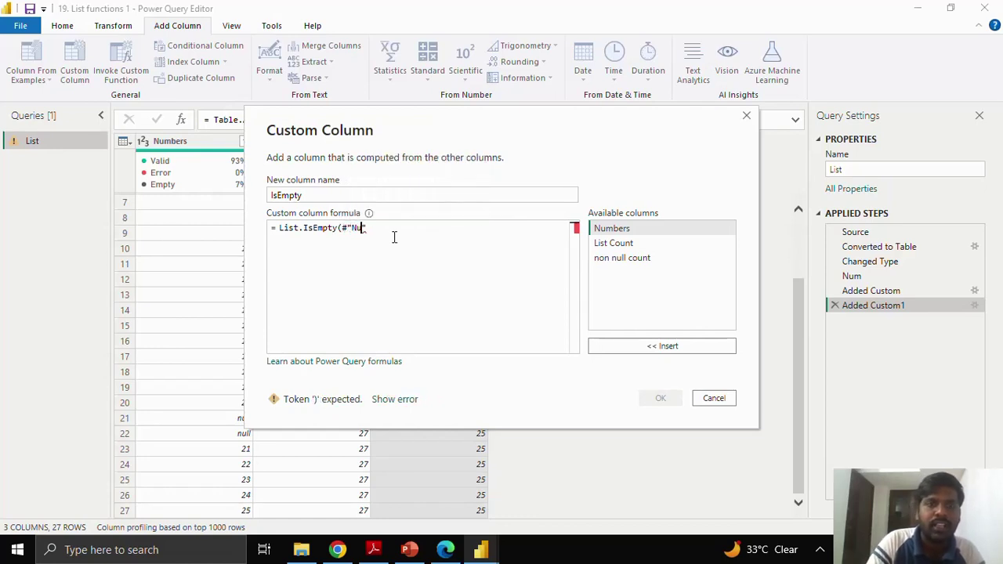
type("m\"[Nu")
left_click(395, 242)
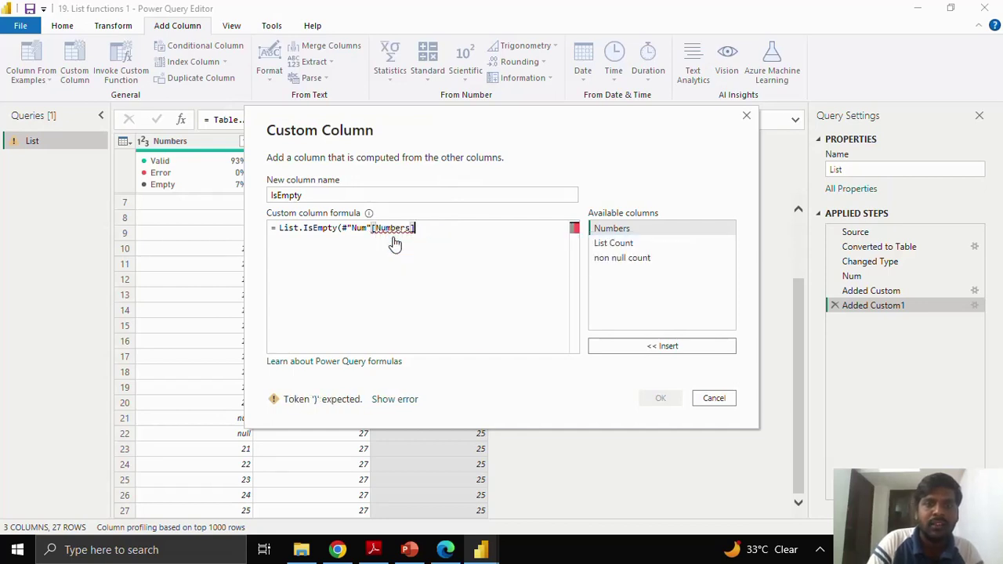
type(")")
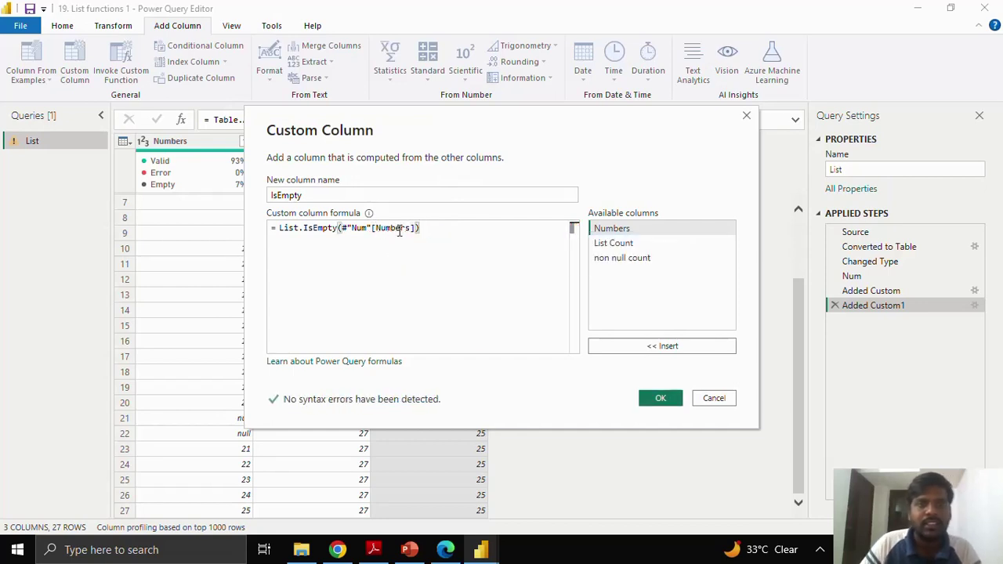
left_click(654, 400)
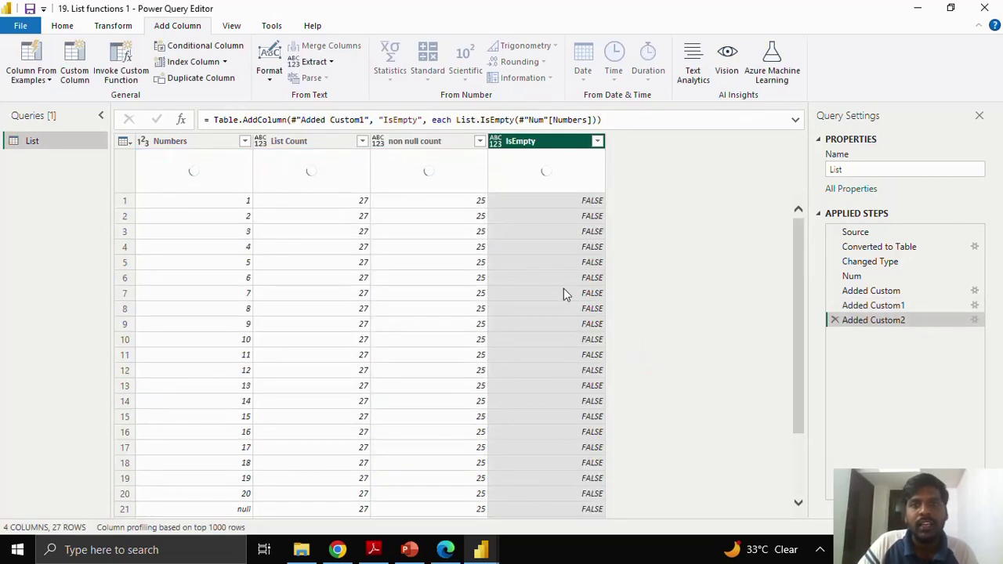
scroll(269, 258, "down", 2)
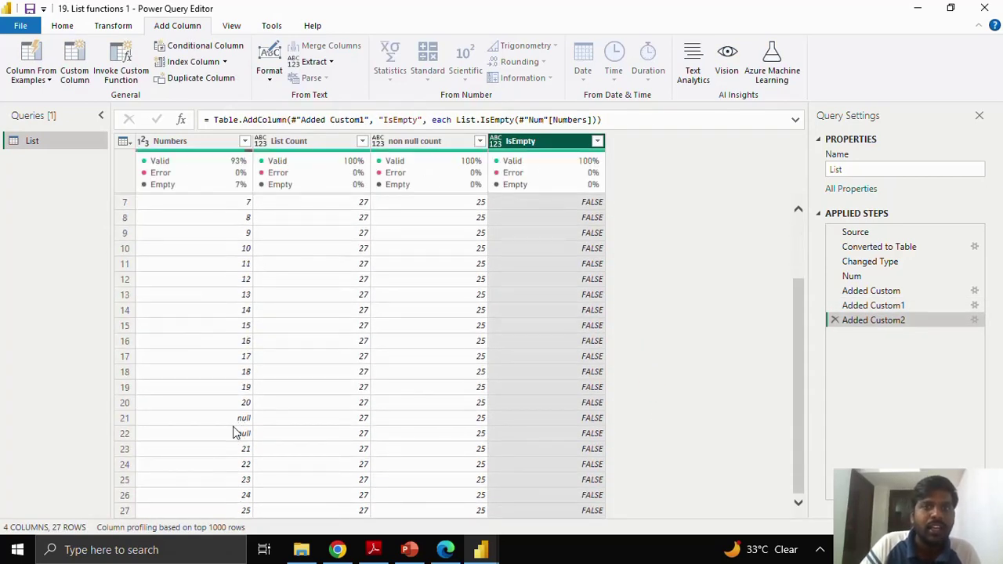
mouse_move(543, 157)
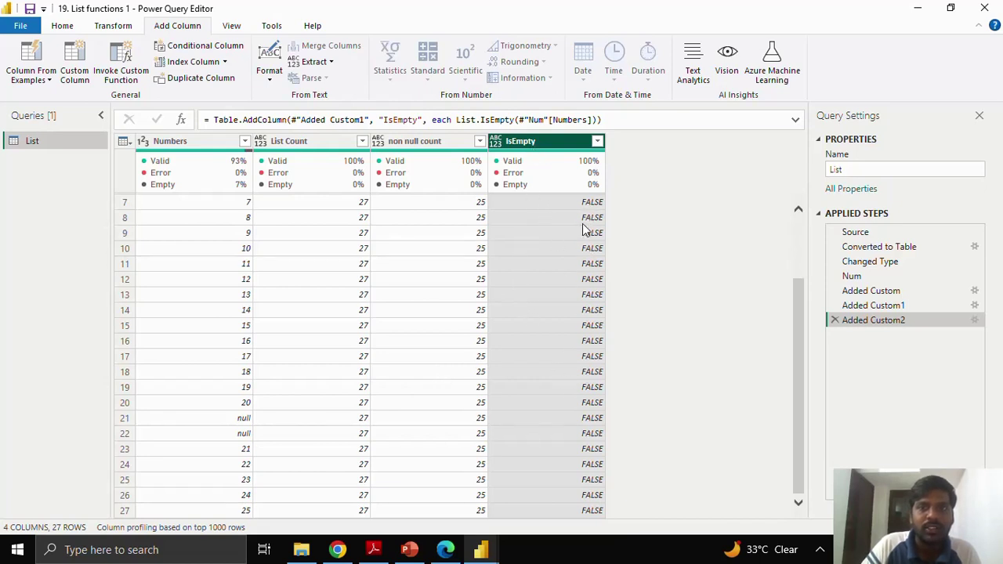
Add a blank query, Query1, from the Queries pane's New Query menu
right_click(45, 166)
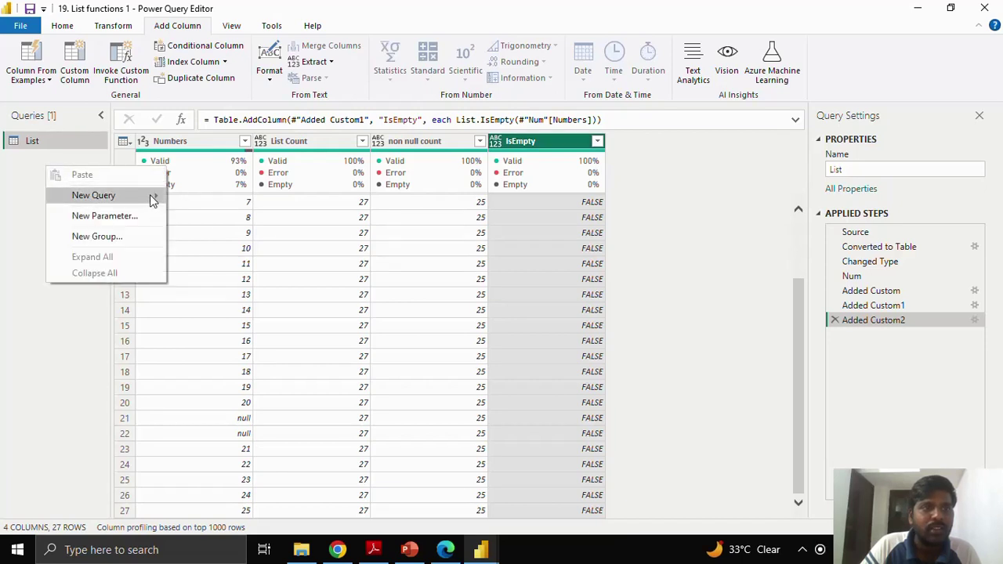
mouse_move(153, 201)
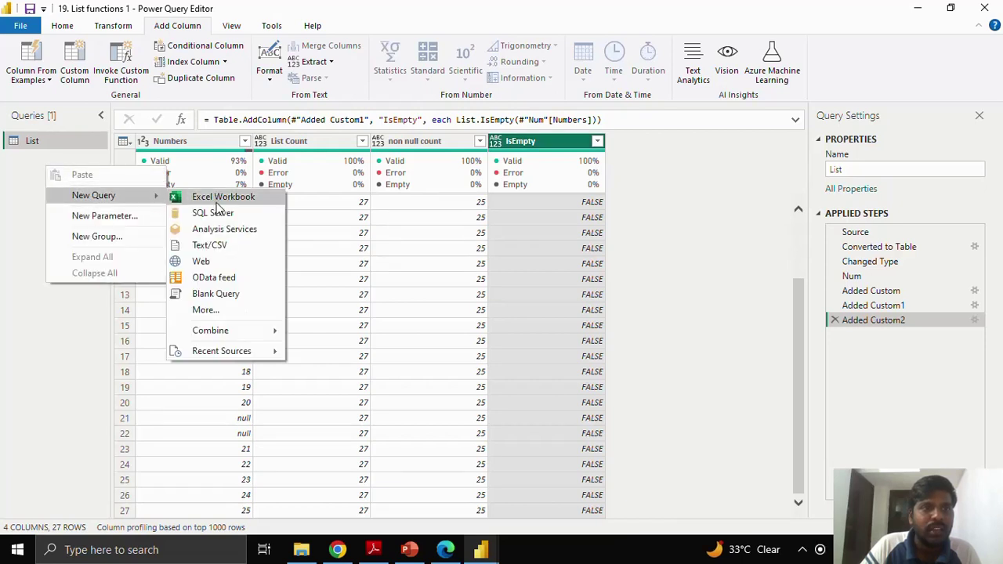
left_click(214, 296)
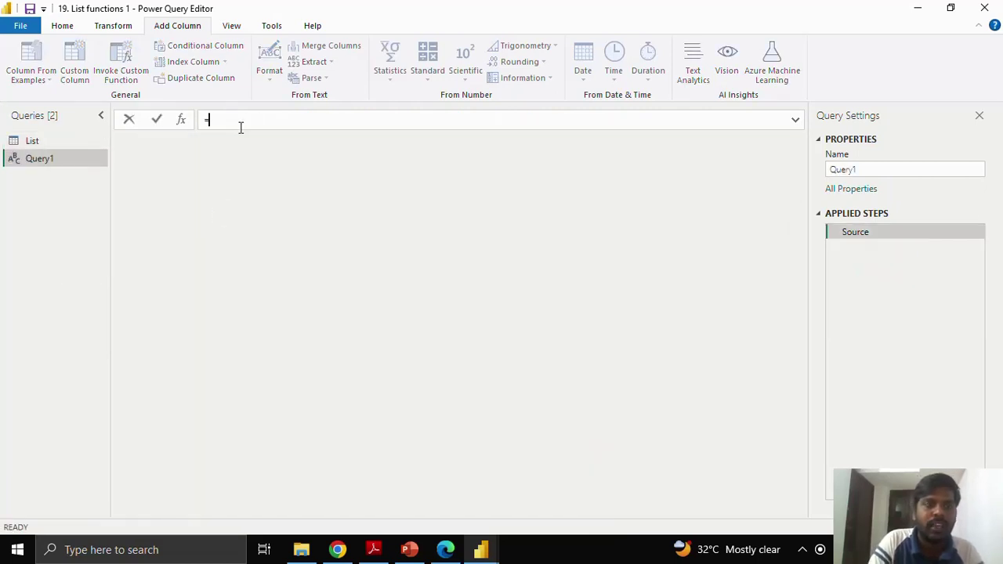
Insert the List.IsEmpty function into Query1's formula, removing the duplicated 'List' text
type("ist.")
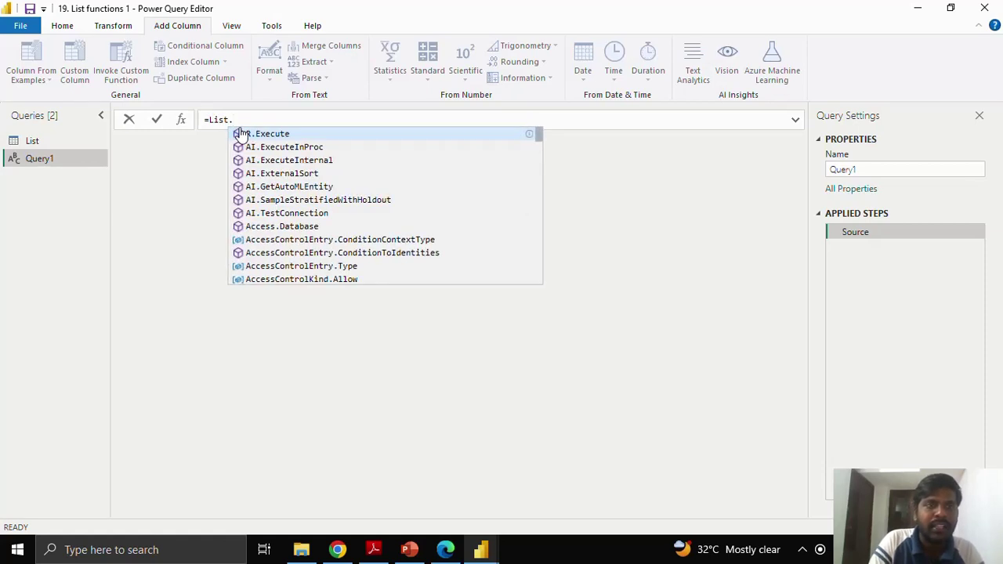
type("Ise")
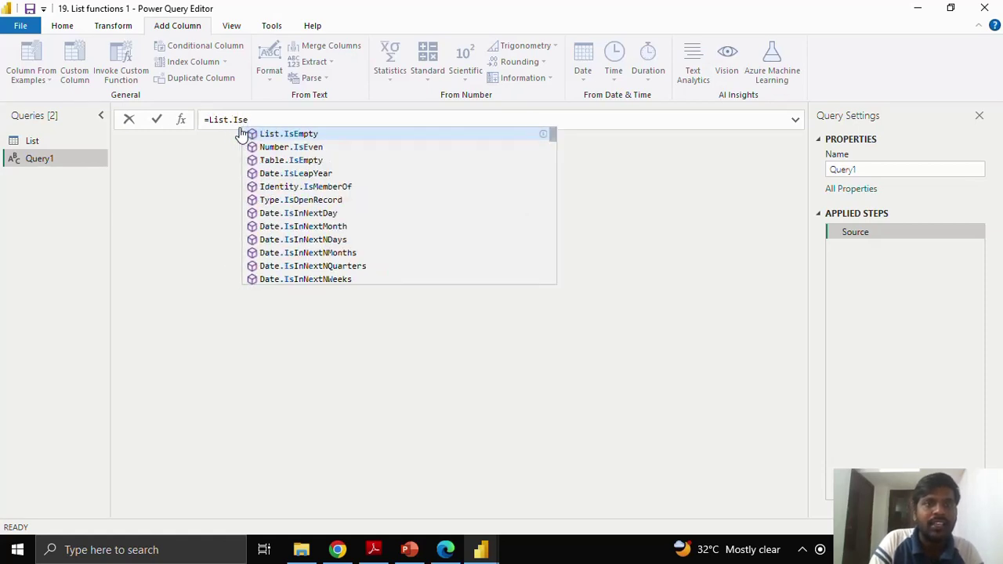
left_click(242, 132)
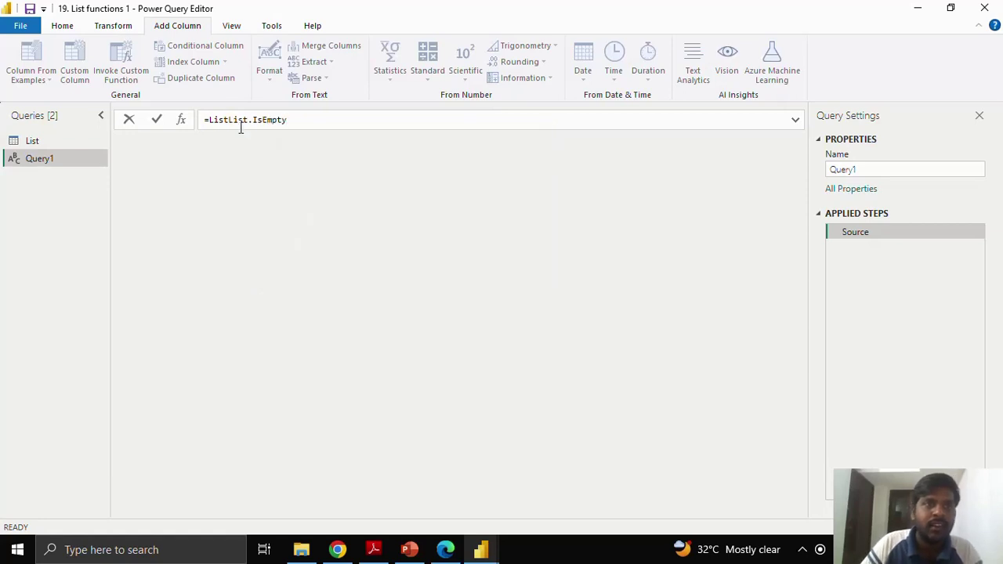
left_click_drag(228, 120, 210, 121)
key("BackSpace")
Complete the formula as = List.IsEmpty({}) and commit it to get TRUE
key("Right")
key("Right")
key("Right")
key("Right")
key("Right")
key("Right")
key("Right")
key("Right")
key("Right")
key("Right")
key("Right")
key("Right")
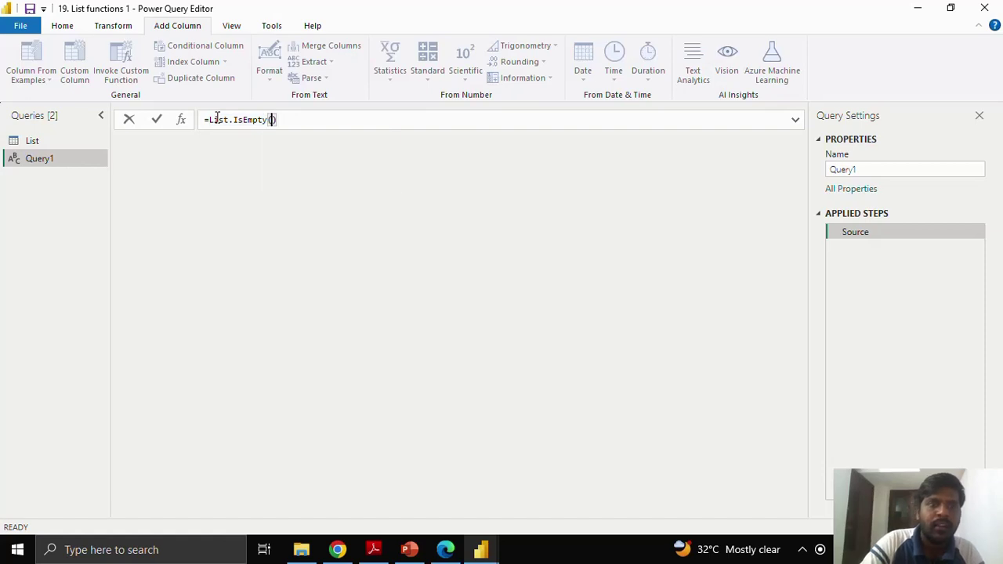
type("(")
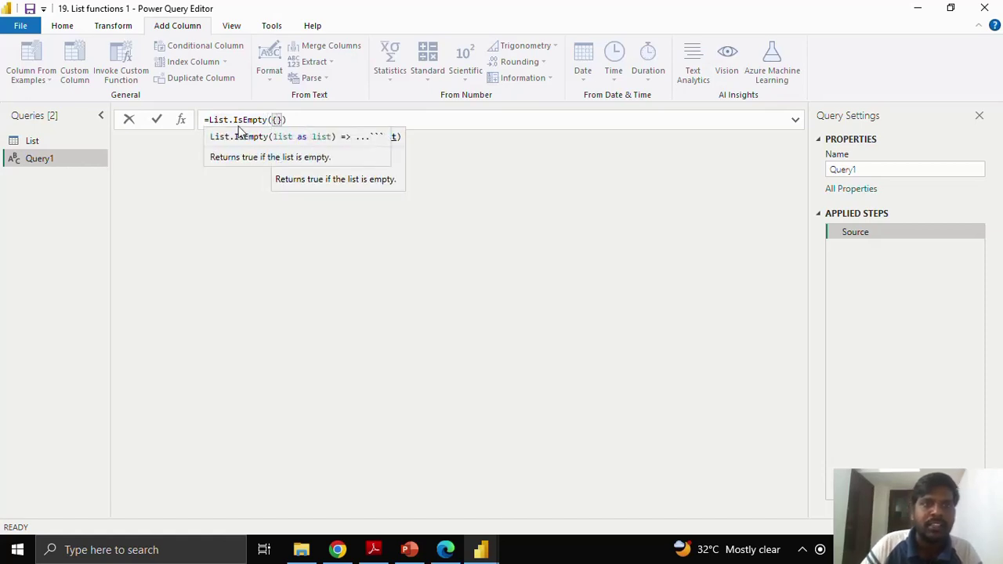
type("{")
left_click(304, 118)
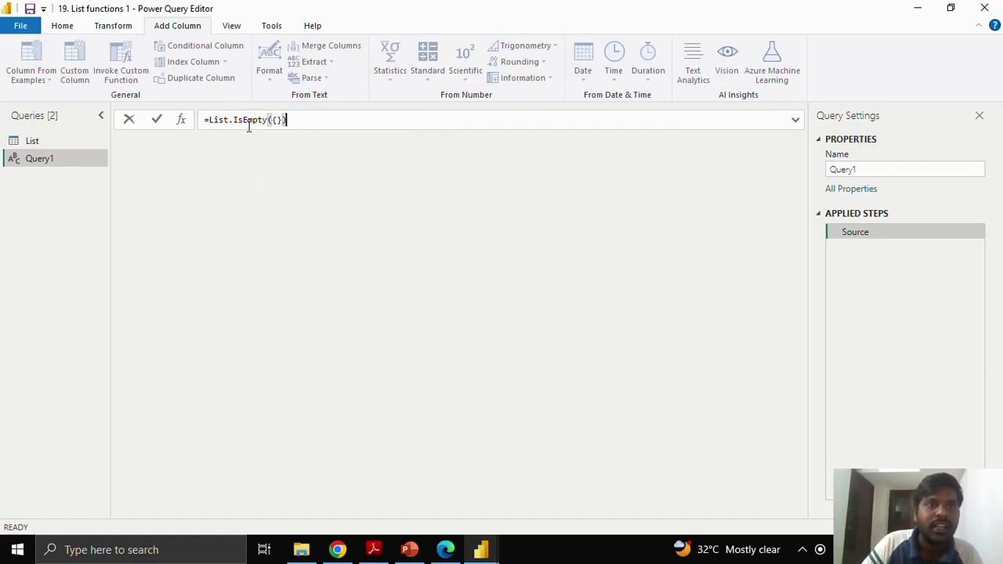
left_click(157, 122)
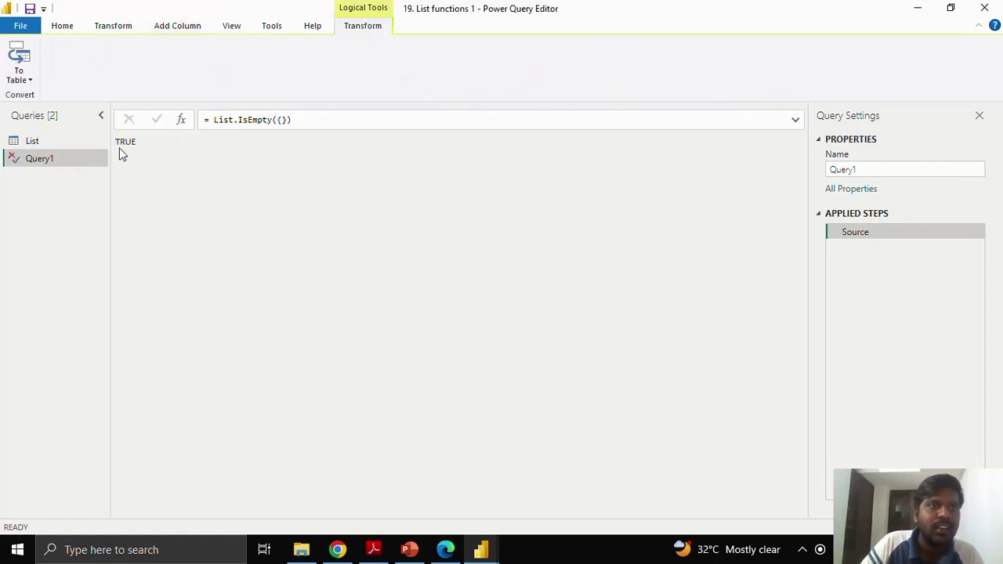
Highlight Query1's TRUE result, then go back to the List query
left_click_drag(118, 142, 140, 139)
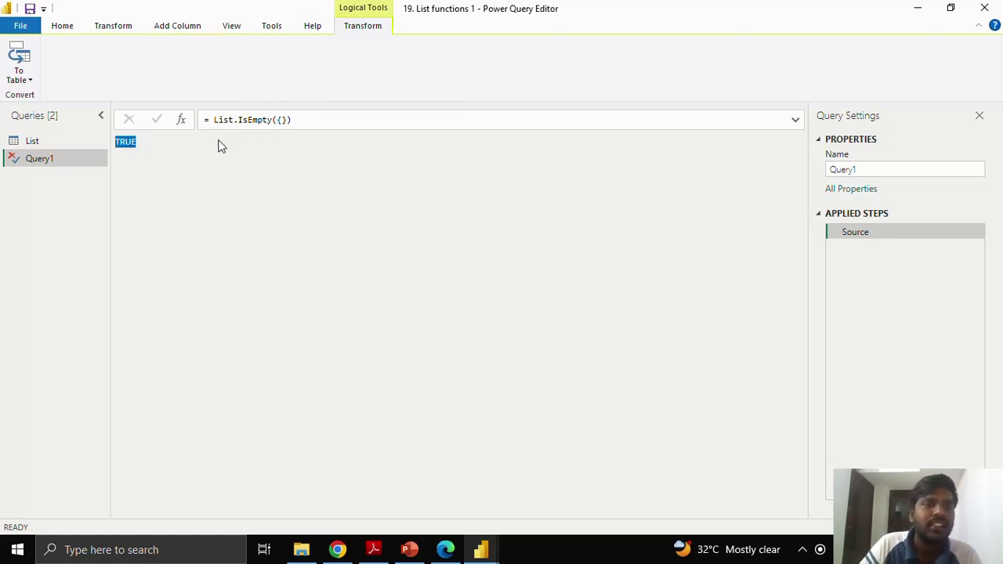
left_click(59, 142)
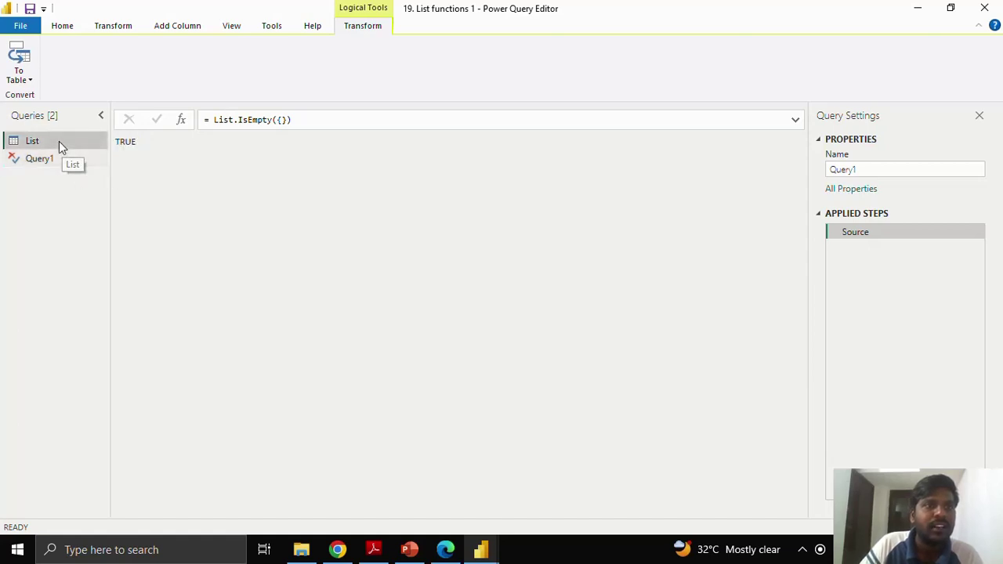